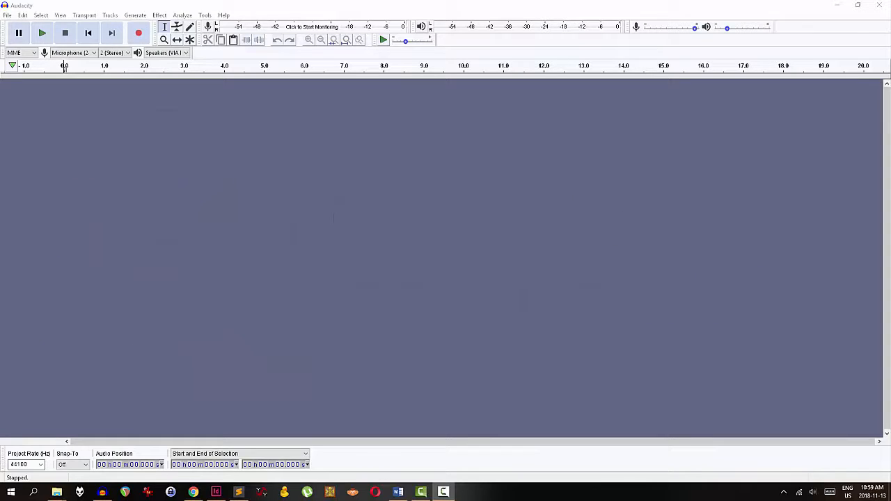
# Open the file Screening-in-Kingston_2018-11-06-15.mp3 from the Downloads folder
pyautogui.click(8, 15)
pyautogui.click(25, 36)
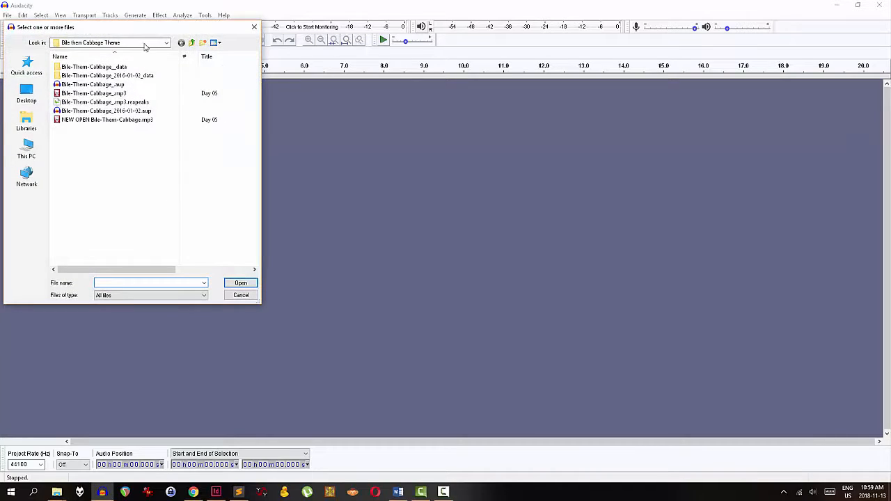
pyautogui.click(192, 43)
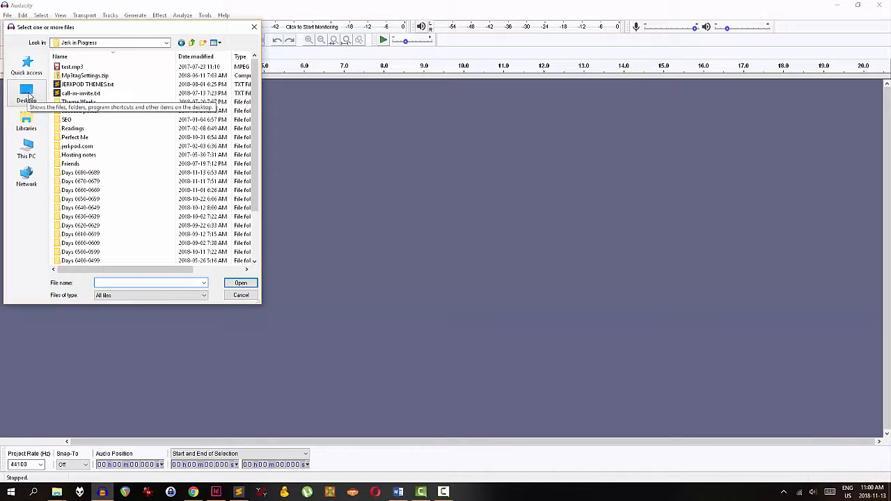
pyautogui.click(31, 148)
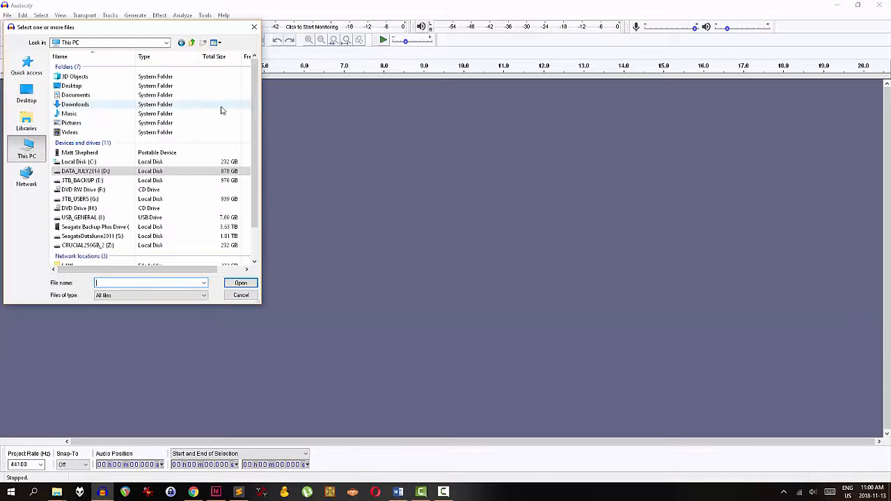
pyautogui.doubleClick(77, 105)
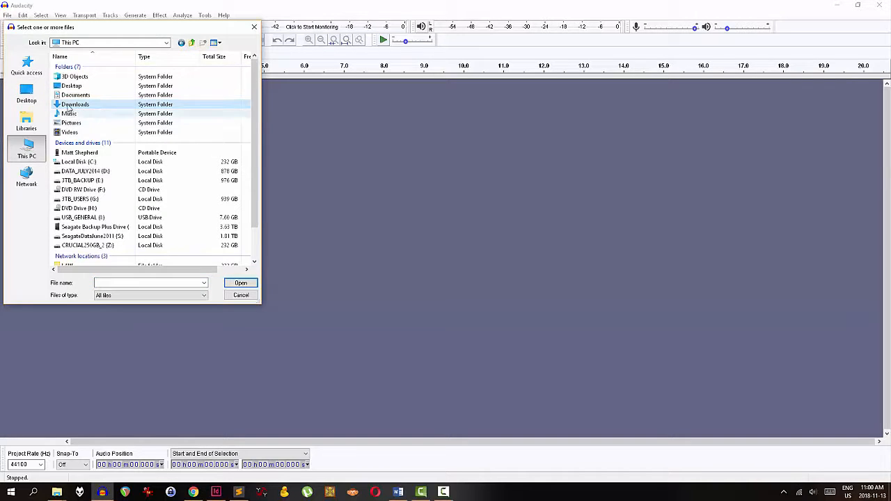
pyautogui.click(85, 85)
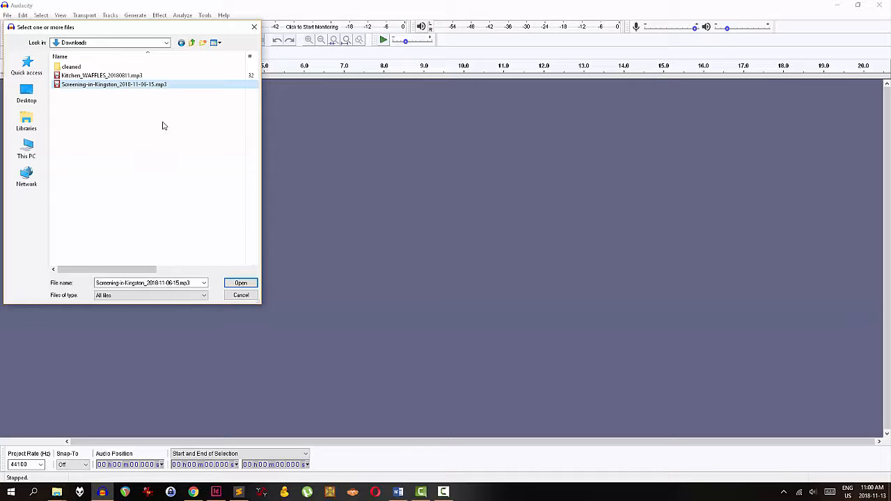
pyautogui.click(241, 285)
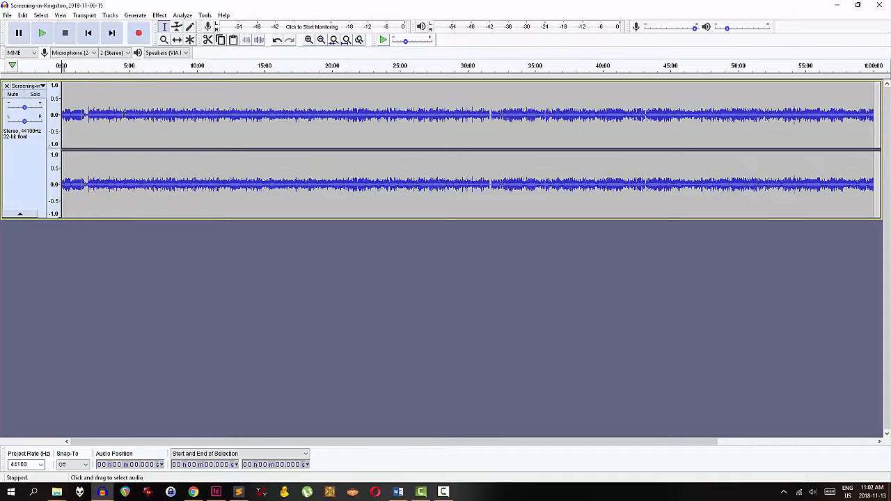
# Zoom in on the first five minutes of the recording and play back its opening
pyautogui.moveTo(123, 115); pyautogui.dragTo(61, 115)
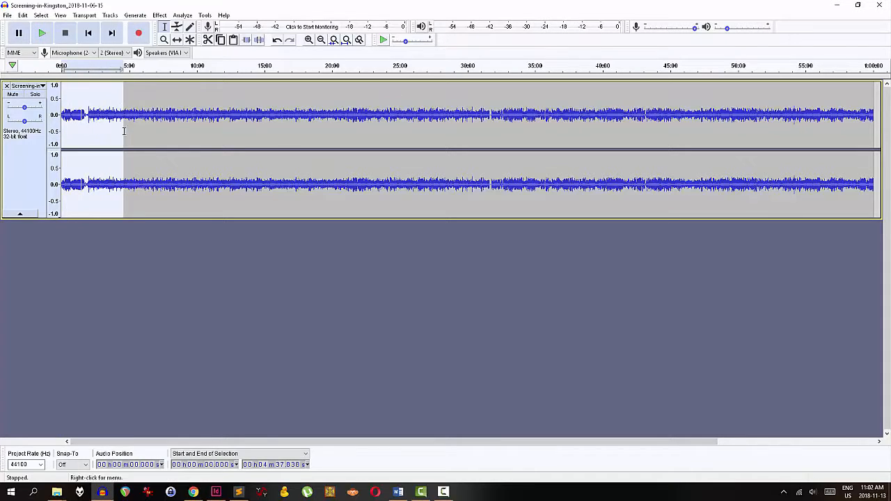
pyautogui.click(334, 43)
pyautogui.click(87, 33)
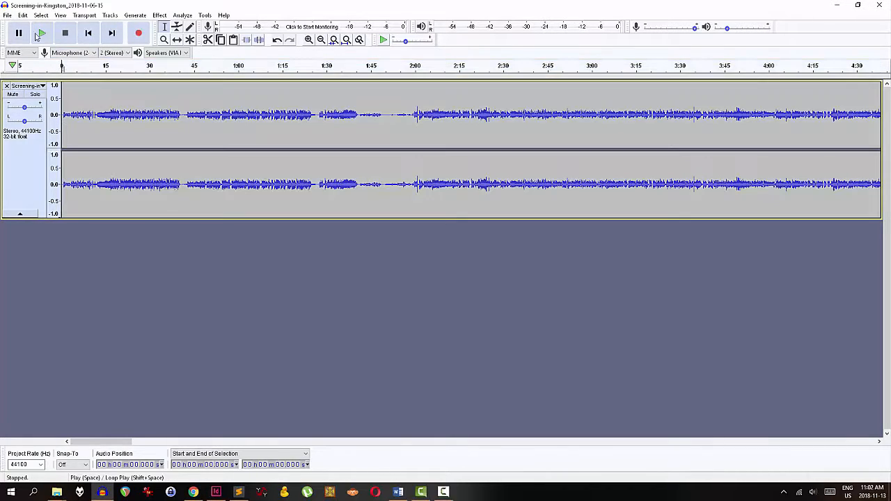
pyautogui.click(41, 35)
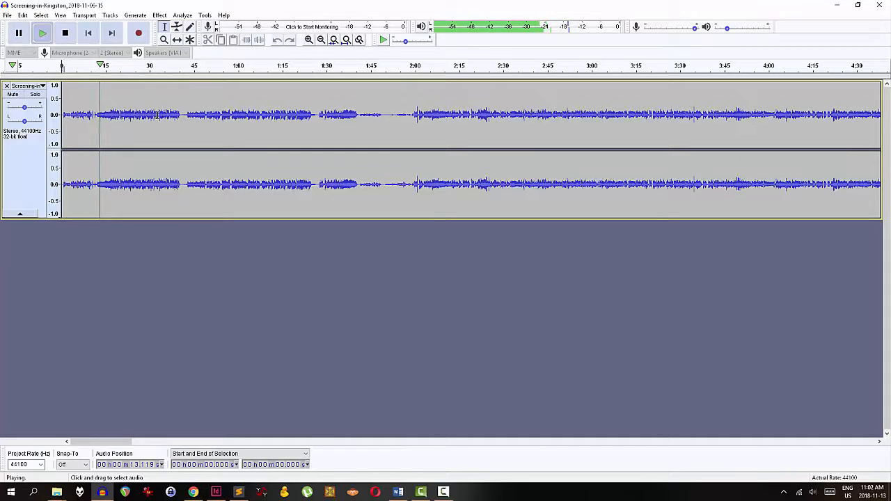
pyautogui.click(65, 33)
# Preview around 1:00 and 1:30, then delete all audio from the beginning up to about 1:41
pyautogui.click(248, 122)
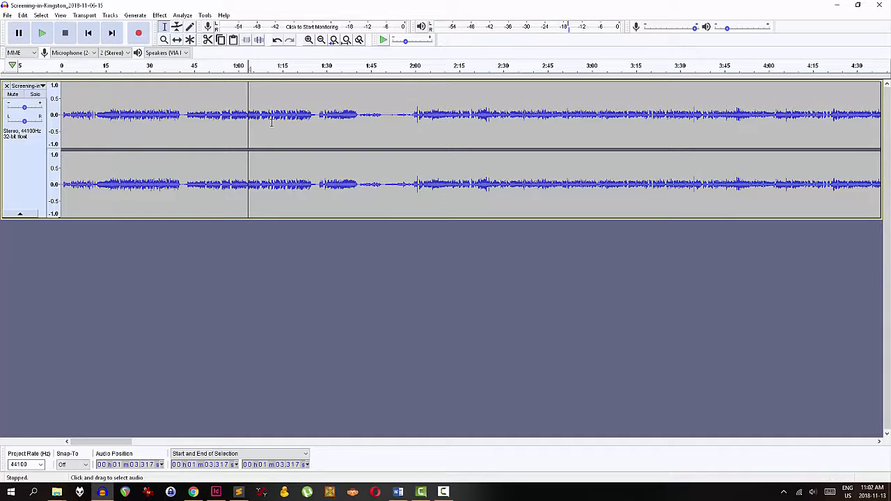
pyautogui.press('space')
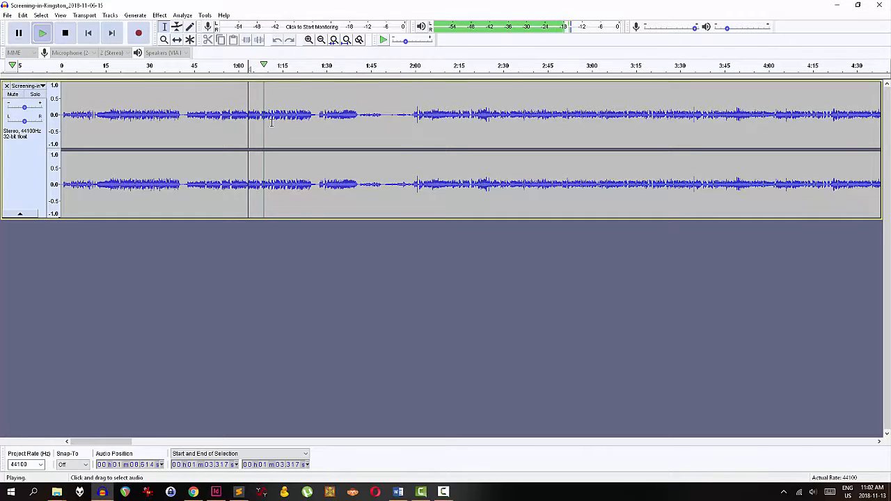
pyautogui.press('space')
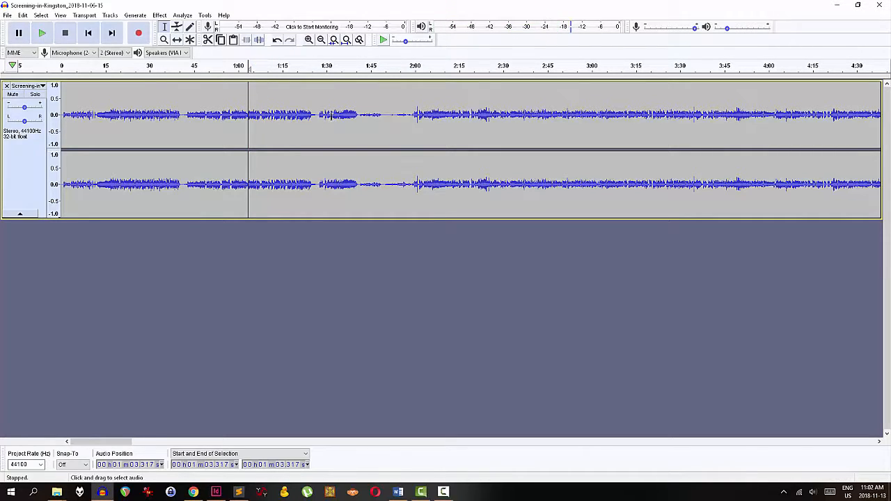
pyautogui.click(319, 113)
pyautogui.press('space')
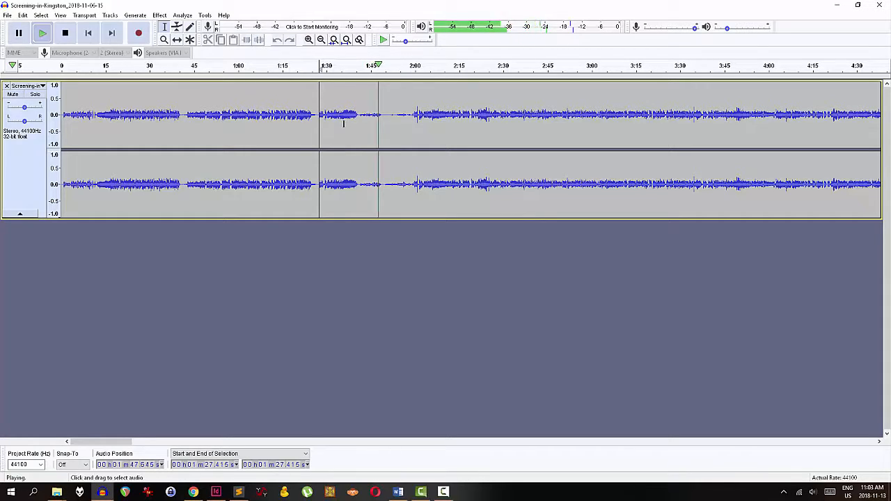
pyautogui.press('space')
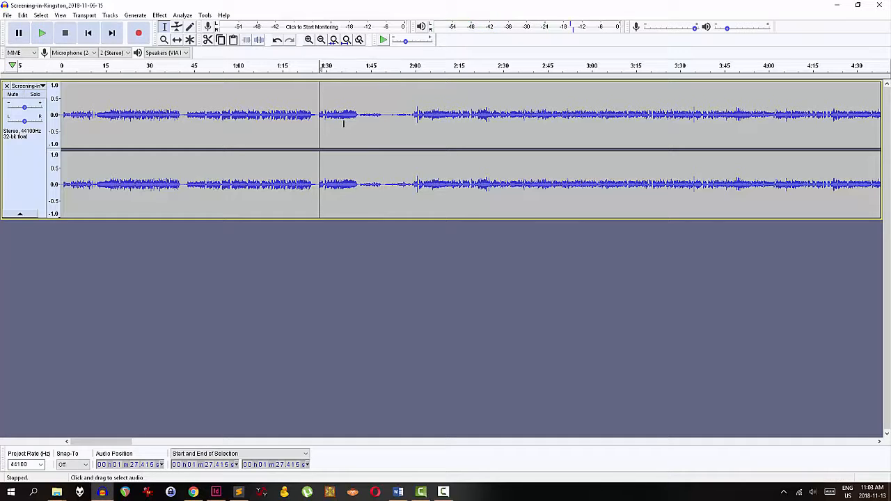
pyautogui.moveTo(358, 113); pyautogui.dragTo(62, 167)
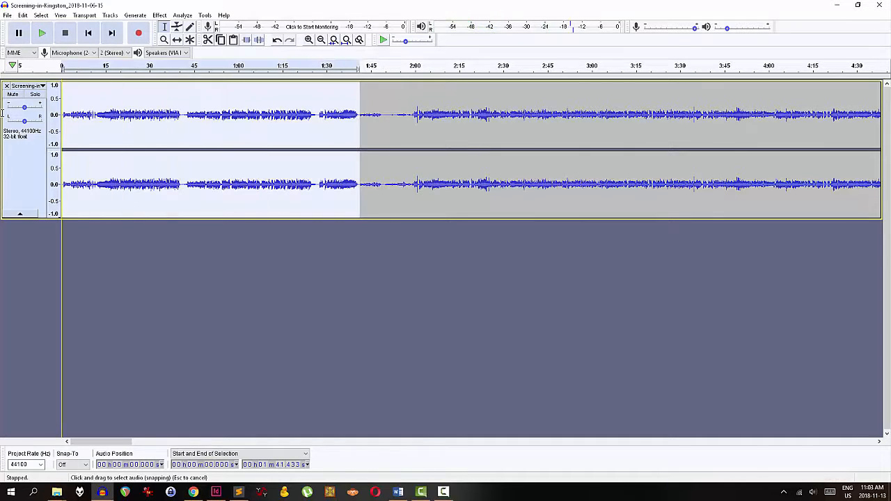
pyautogui.press('Delete')
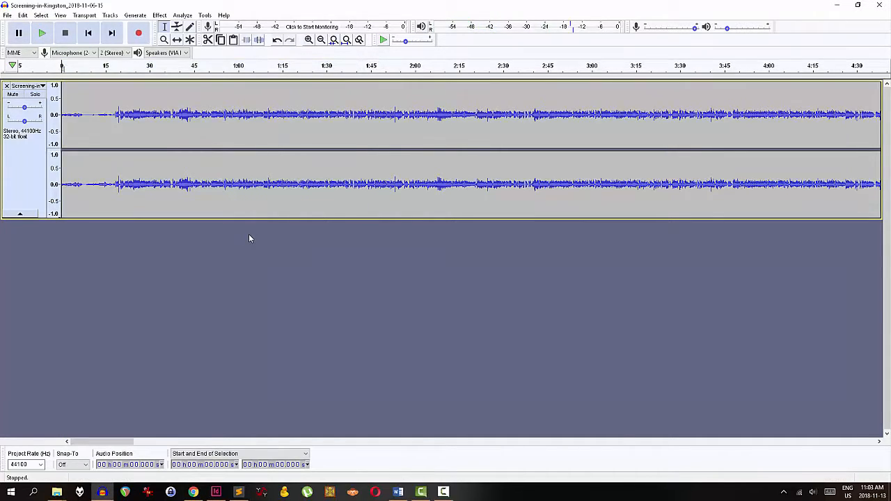
# Jump to the end of the recording, preview it, and delete everything after about 57:06
pyautogui.click(111, 32)
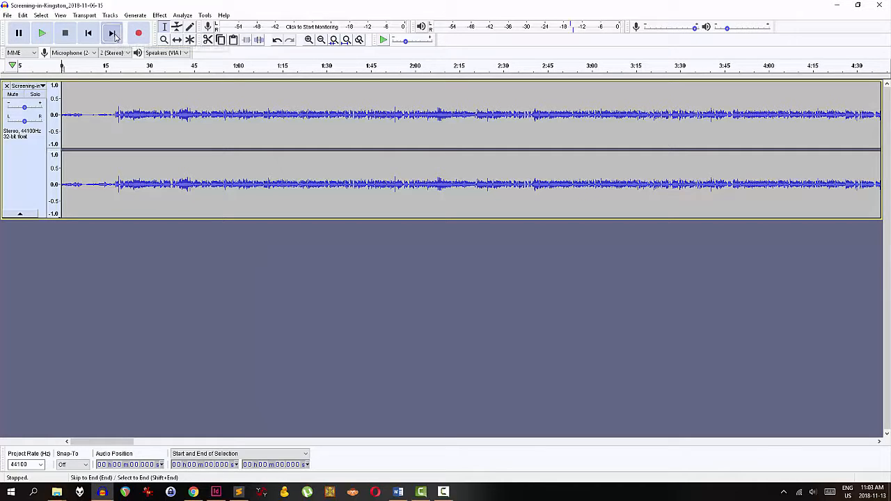
pyautogui.click(474, 112)
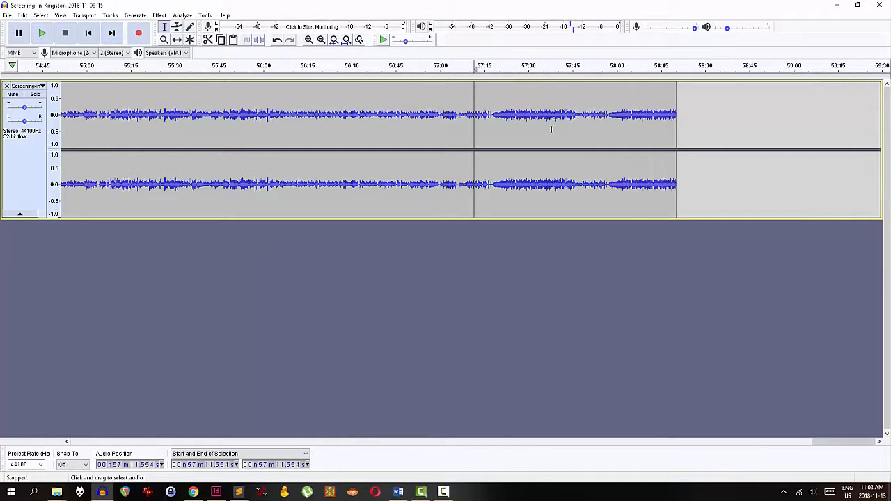
pyautogui.press('space')
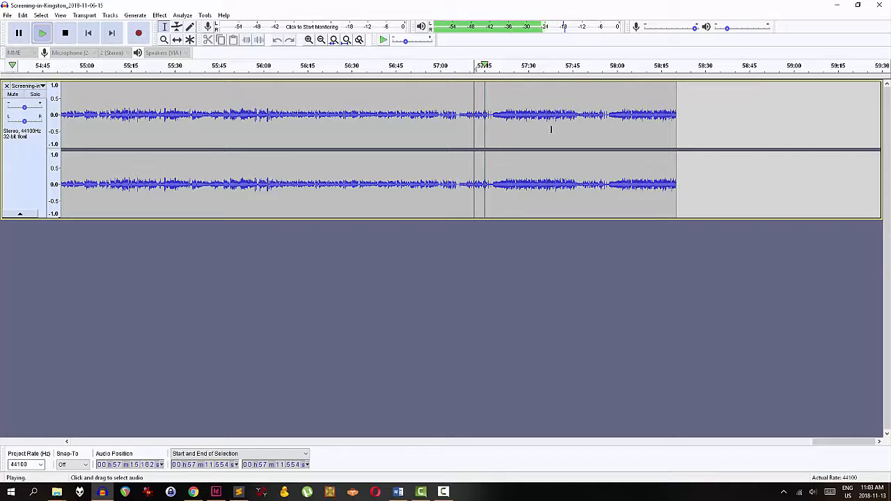
pyautogui.press('space')
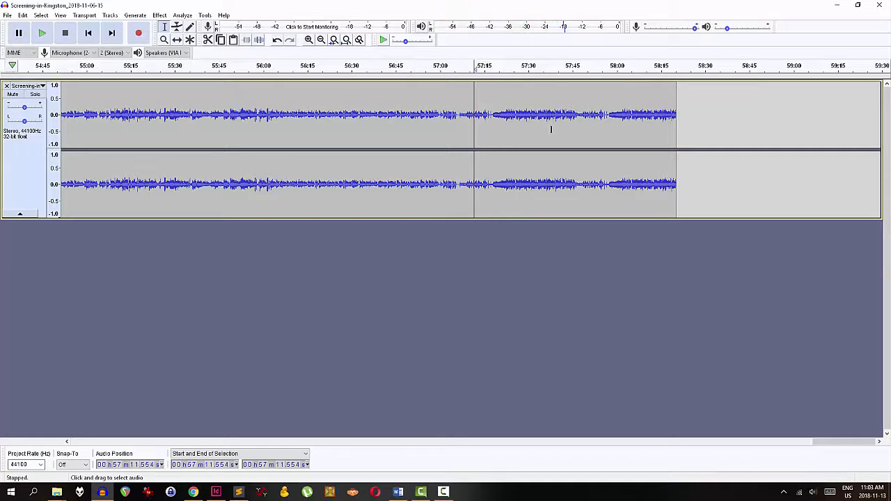
pyautogui.click(438, 114)
pyautogui.press('space')
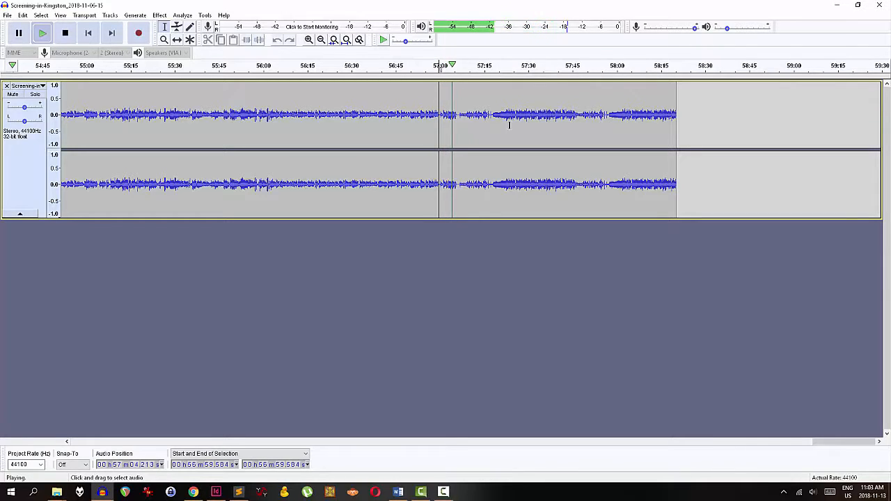
pyautogui.press('space')
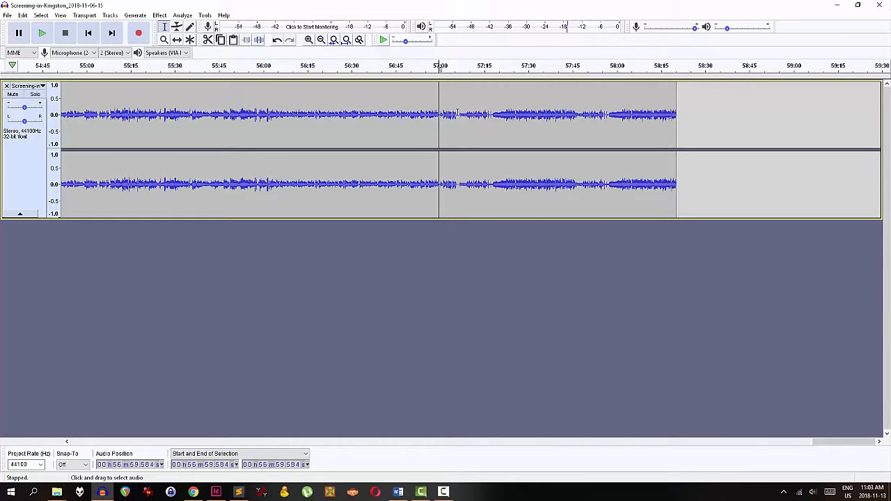
pyautogui.moveTo(457, 113); pyautogui.dragTo(775, 106)
pyautogui.press('Delete')
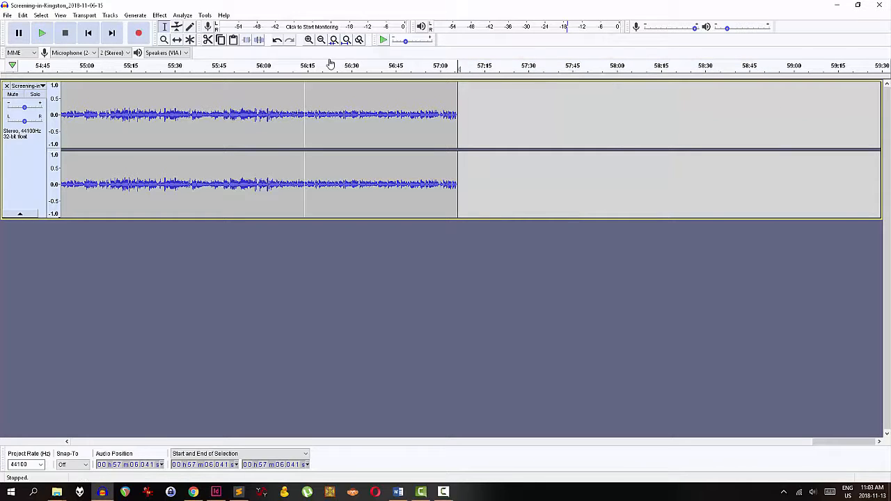
# Zoom into the area around 30:00 and delete the silent gap from about 29:58 to 30:05
pyautogui.click(345, 40)
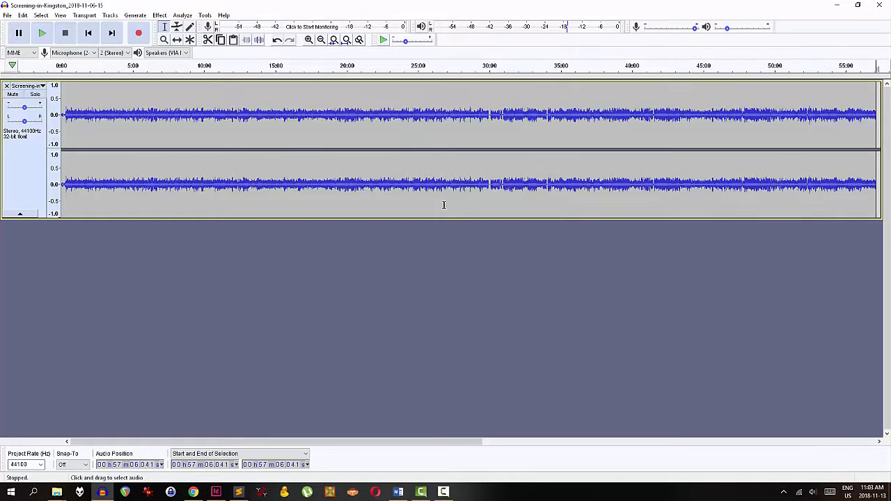
pyautogui.moveTo(466, 115); pyautogui.dragTo(534, 115)
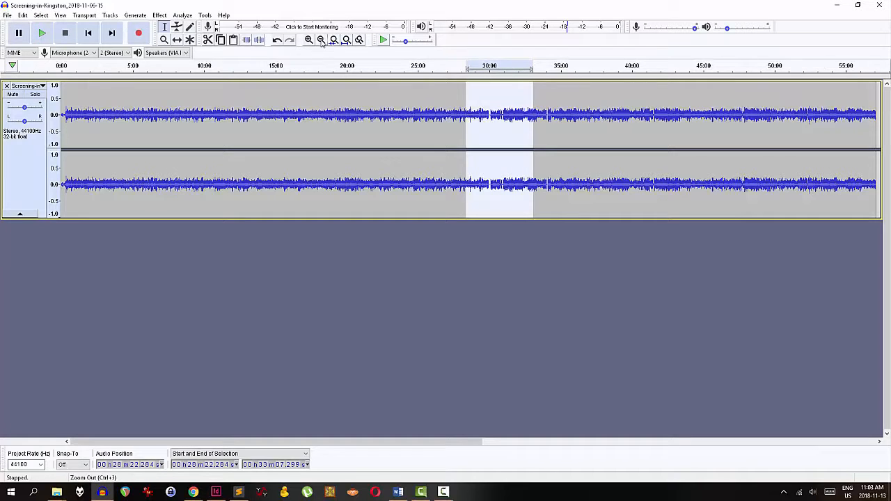
pyautogui.click(335, 39)
pyautogui.click(329, 113)
pyautogui.press('space')
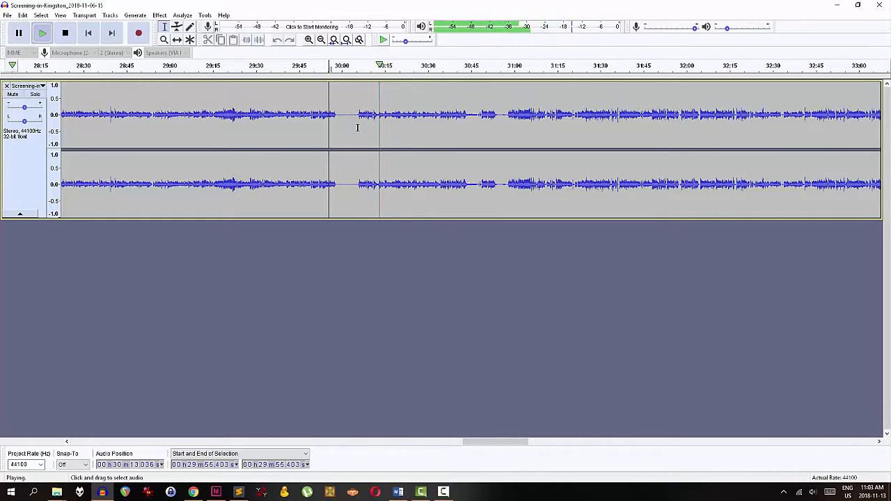
pyautogui.press('space')
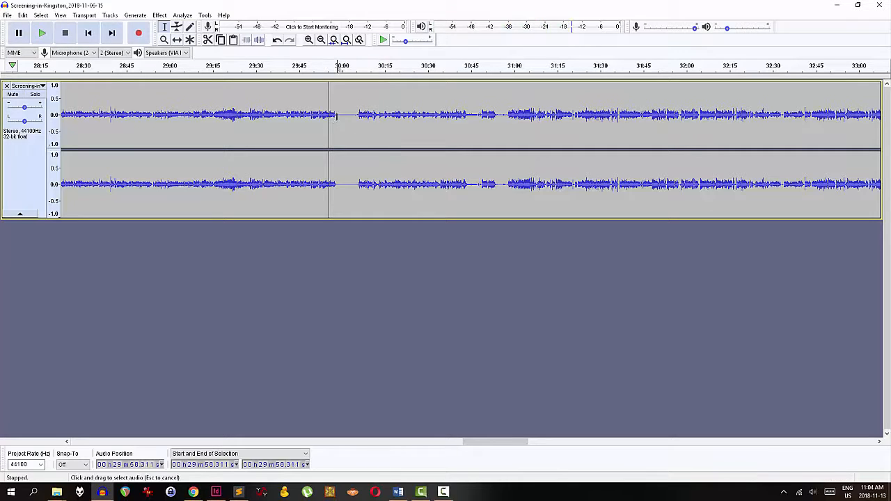
pyautogui.moveTo(337, 117); pyautogui.dragTo(357, 117)
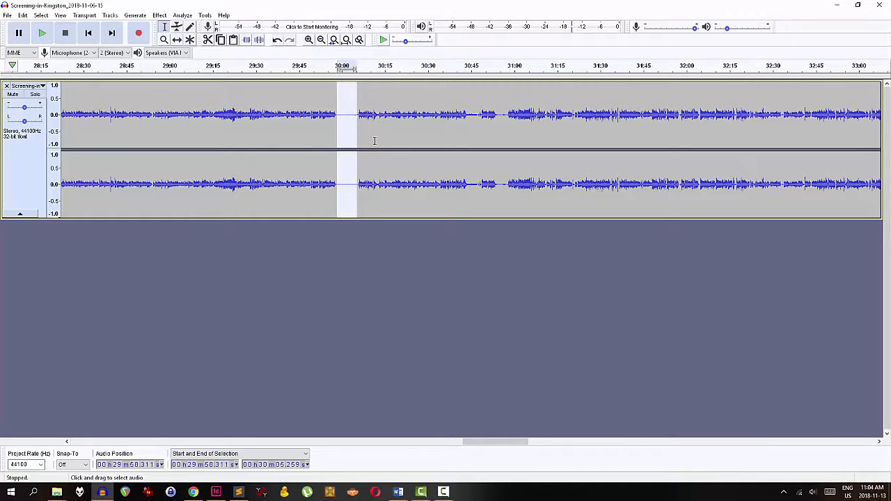
pyautogui.press('Delete')
# Preview around 30:35 and delete the short pause from about 30:47 to 30:50
pyautogui.click(445, 111)
pyautogui.press('space')
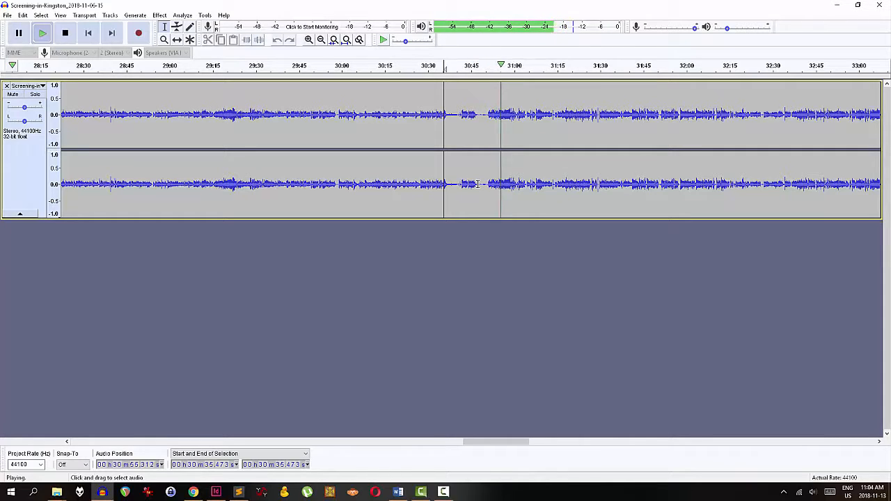
pyautogui.press('space')
pyautogui.moveTo(478, 184); pyautogui.dragTo(488, 186)
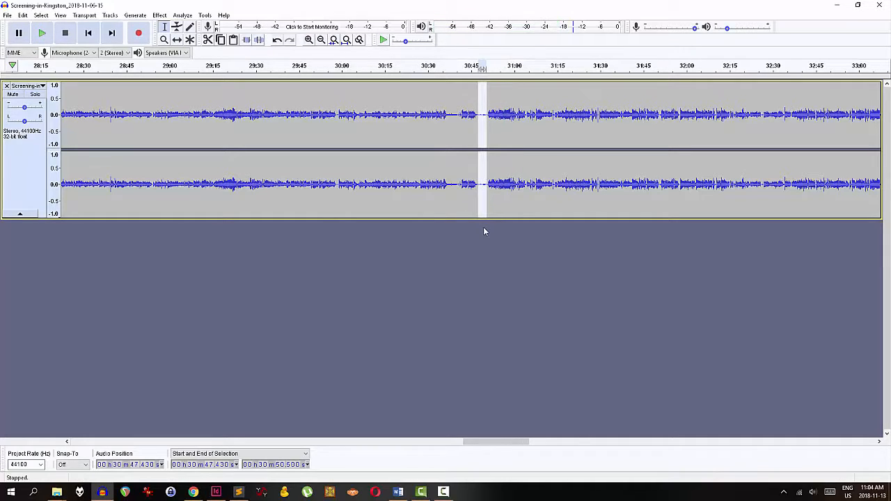
pyautogui.press('Delete')
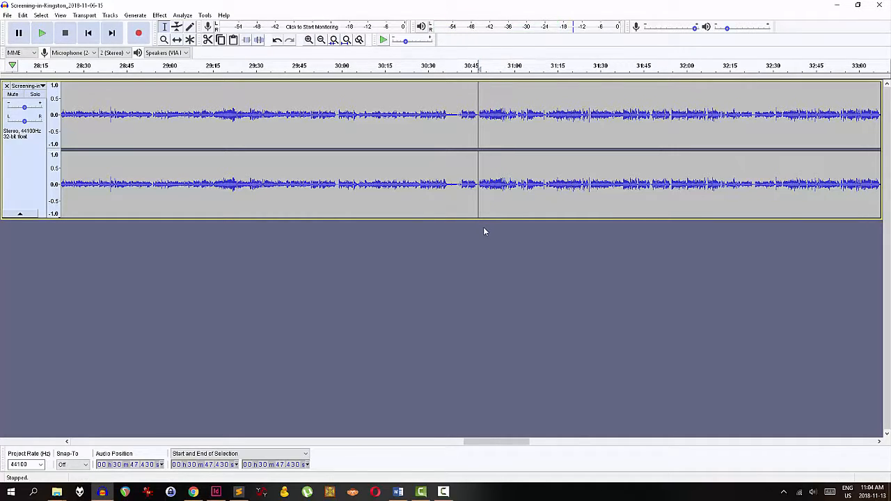
# Select the whole track and apply Normalize with DC offset removal and peak amplitude 0.0 dB
pyautogui.click(346, 39)
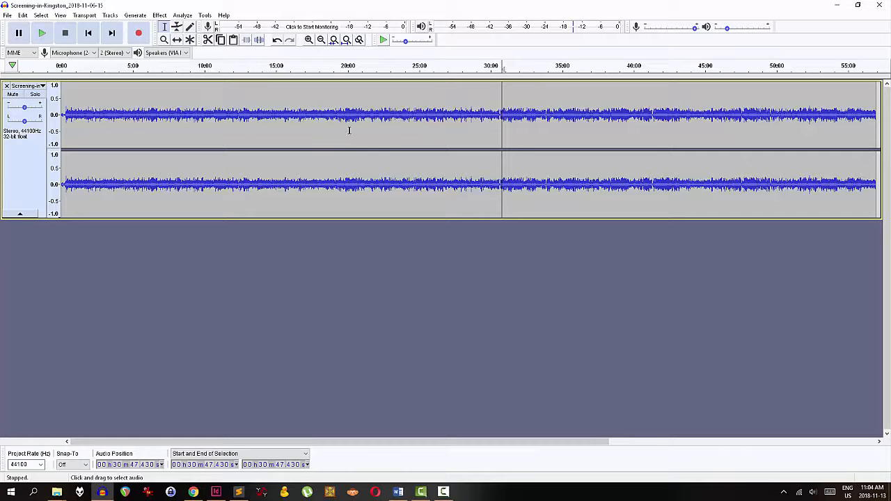
pyautogui.hotkey('ctrl', 'a')
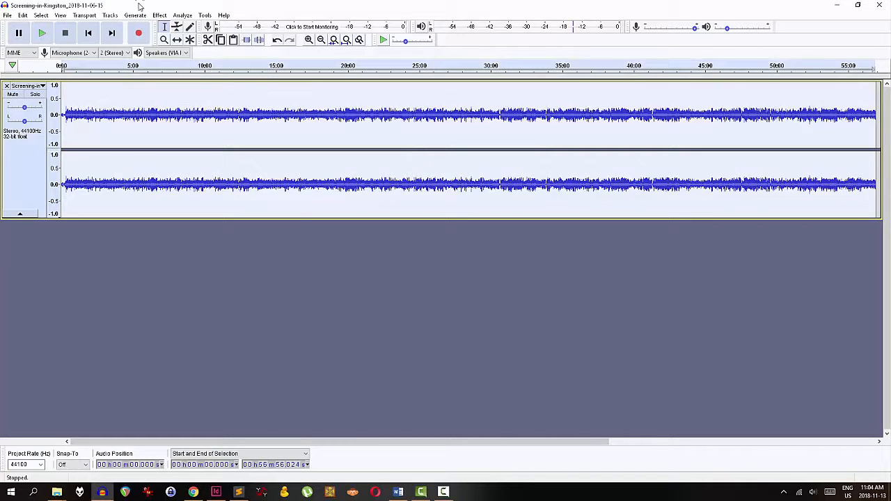
pyautogui.click(159, 15)
pyautogui.click(233, 215)
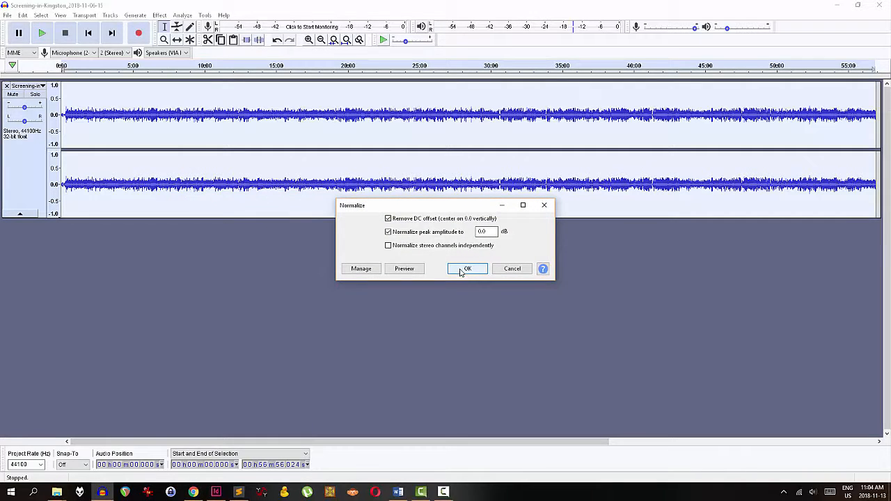
pyautogui.click(465, 269)
pyautogui.click(411, 128)
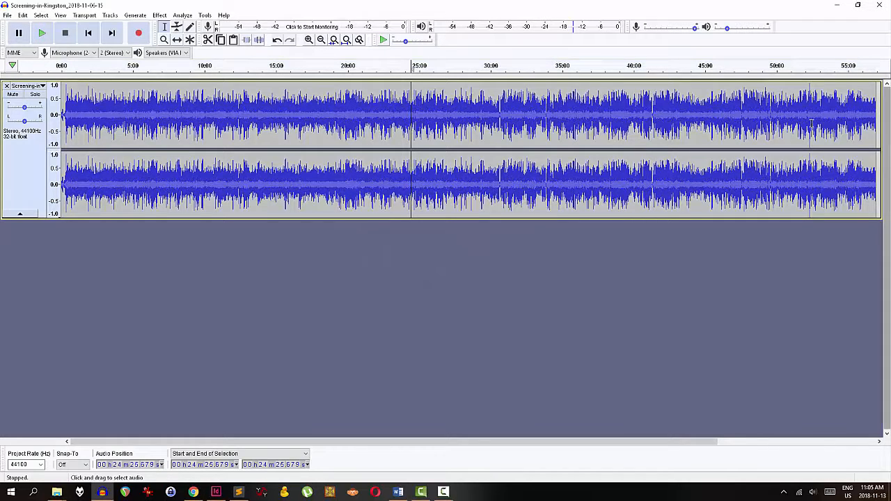
# Play back a short stretch of the show from about 18:15 to check it
pyautogui.click(323, 114)
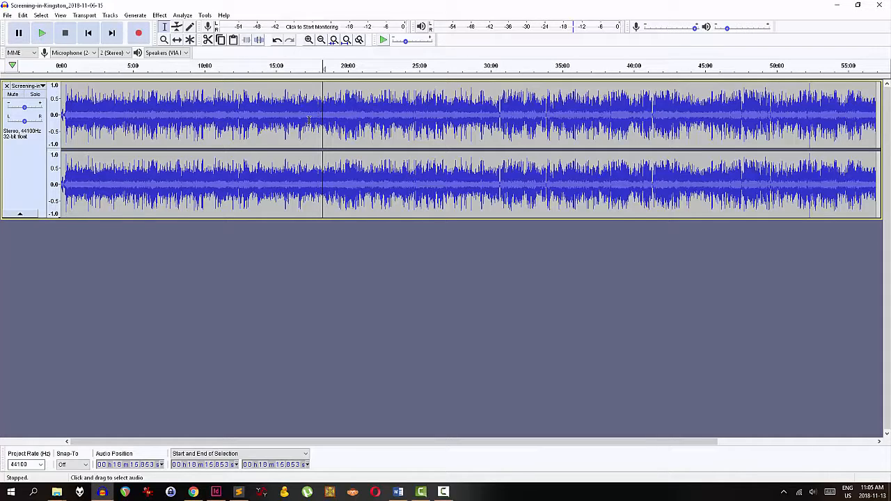
pyautogui.press('space')
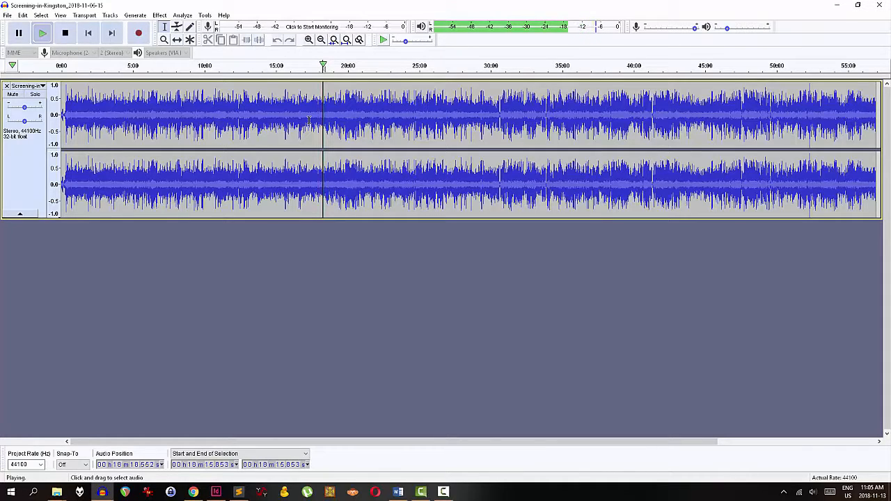
pyautogui.press('space')
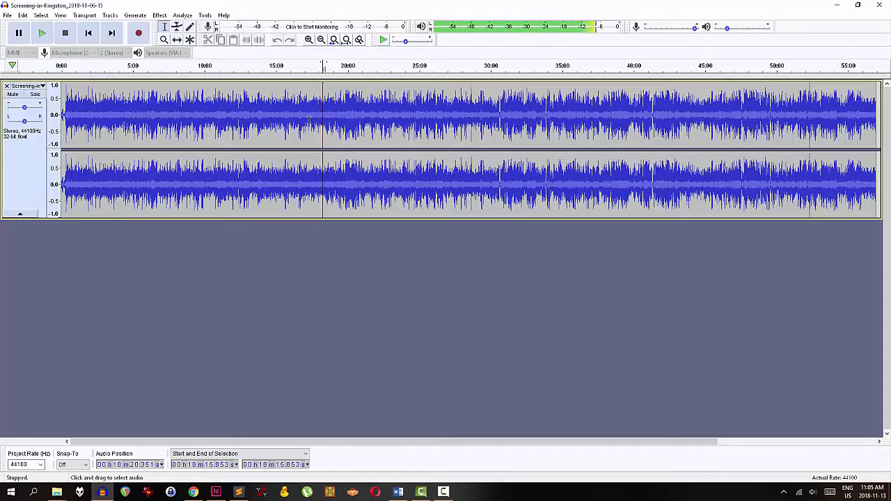
# Zoom into the first 1:30 of the recording and preview its opening from the start
pyautogui.moveTo(83, 118); pyautogui.dragTo(57, 117)
pyautogui.click(83, 116)
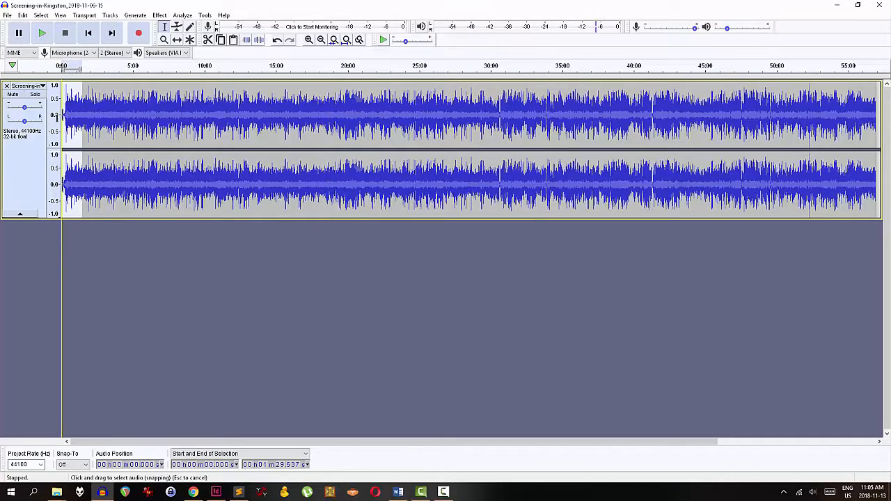
pyautogui.click(333, 40)
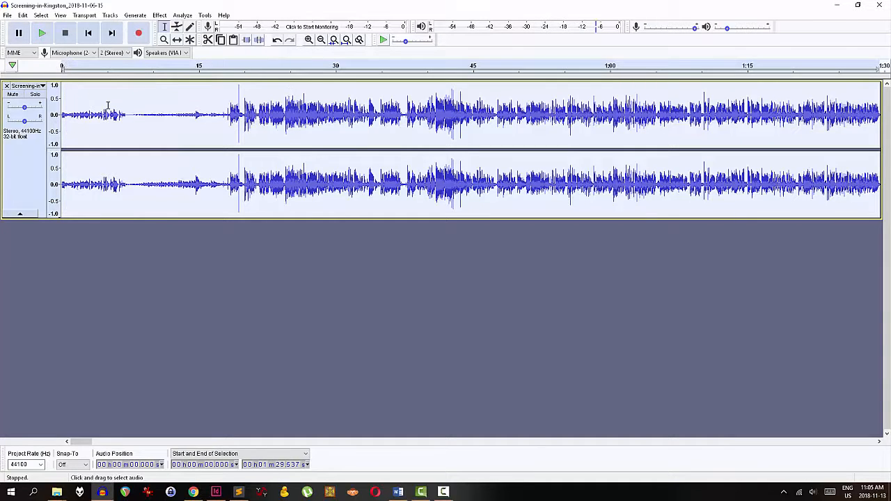
pyautogui.click(89, 39)
pyautogui.click(44, 37)
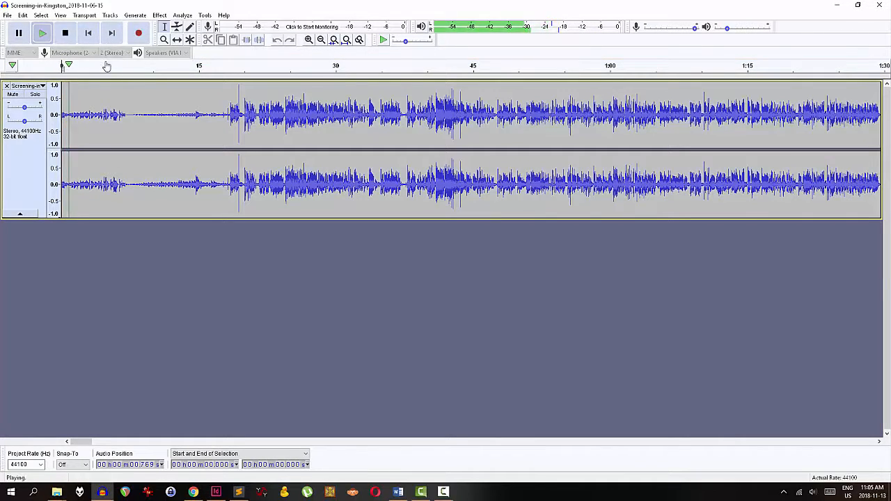
pyautogui.press('space')
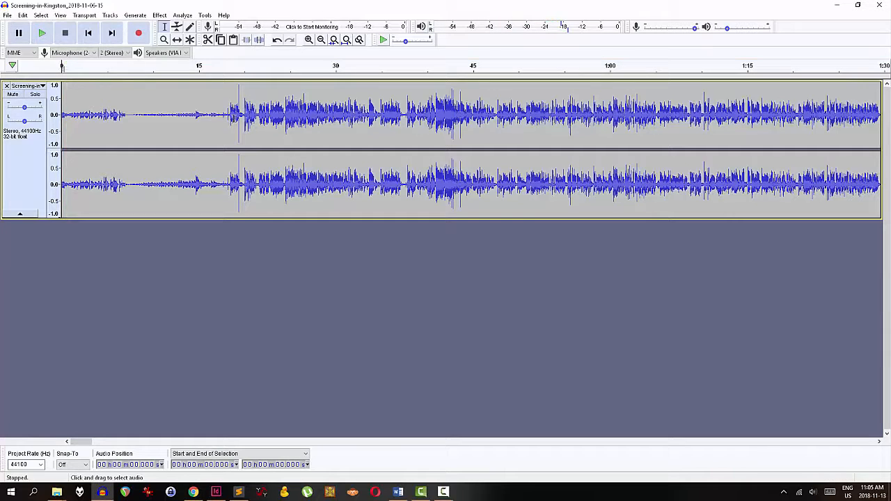
# Select the quiet opening up to about 0:16 and repeat Normalize on it
pyautogui.moveTo(229, 115); pyautogui.dragTo(39, 115)
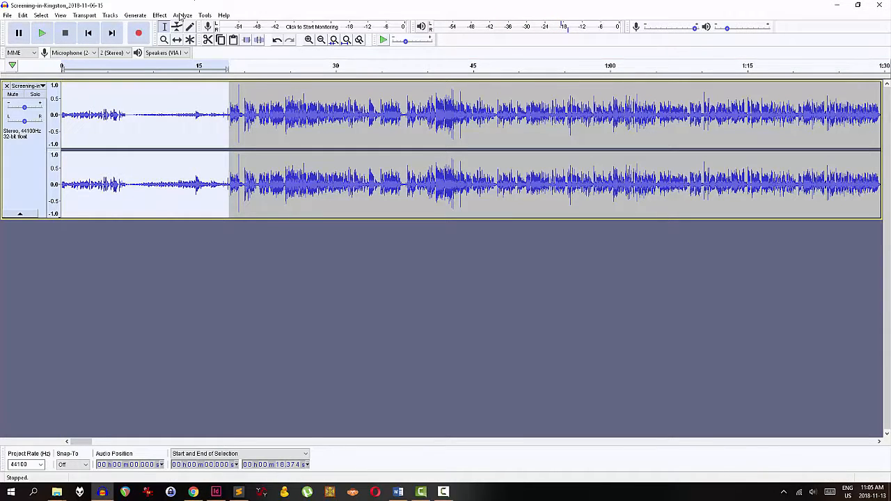
pyautogui.click(158, 16)
pyautogui.click(187, 28)
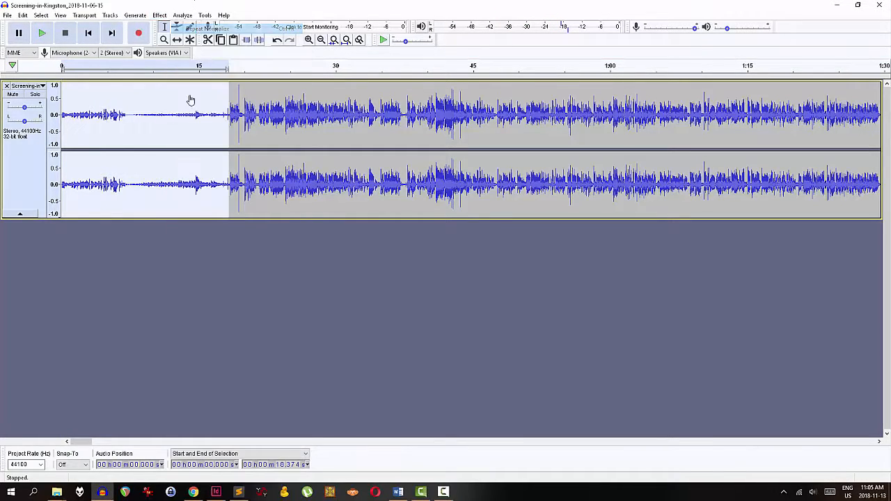
pyautogui.click(138, 111)
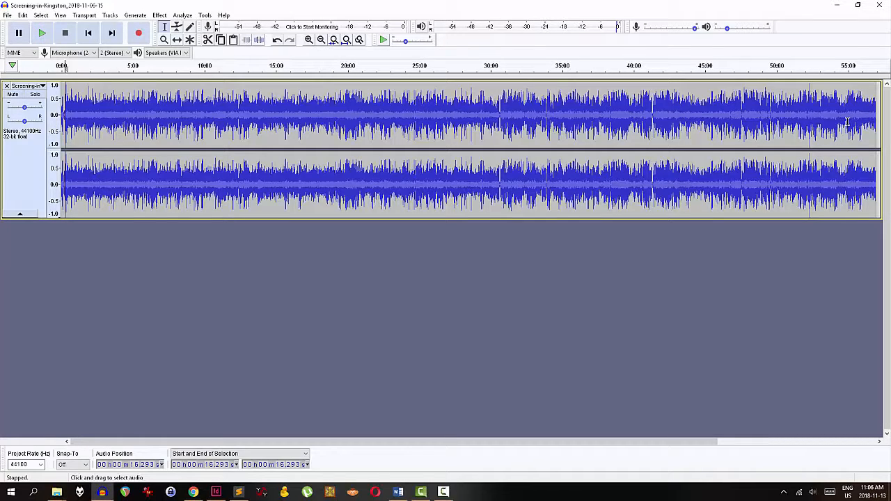
# Select the whole track and apply Equalization with the Low rolloff for speech curve
pyautogui.hotkey('ctrl', 'a')
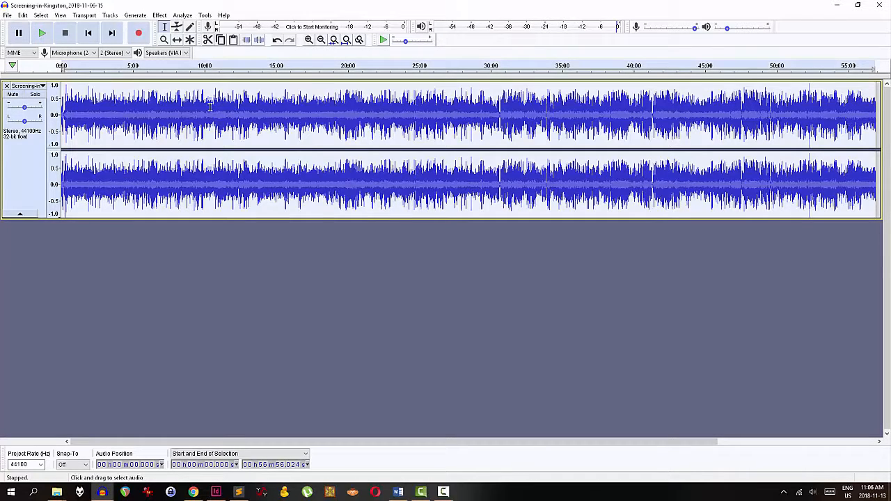
pyautogui.click(160, 15)
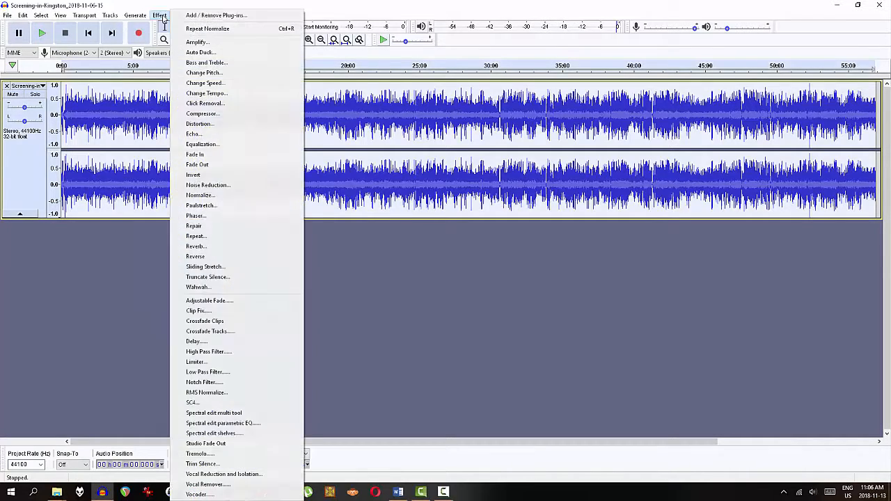
pyautogui.click(225, 144)
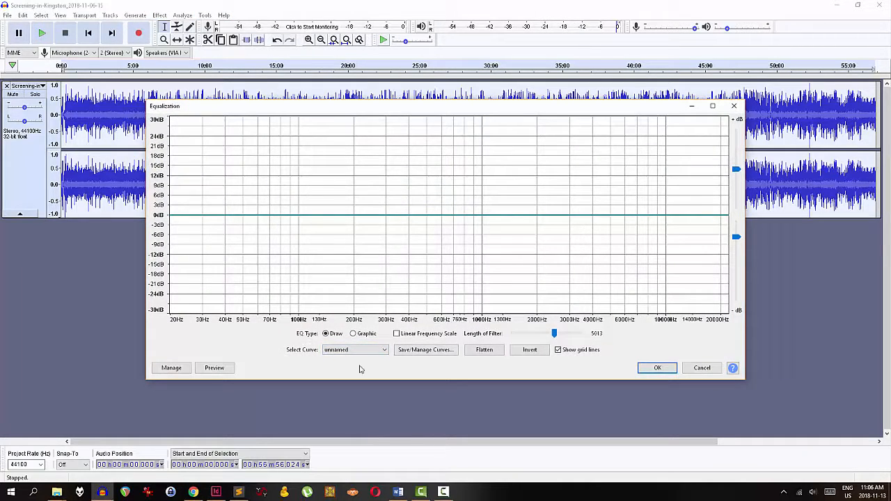
pyautogui.click(362, 350)
pyautogui.click(369, 392)
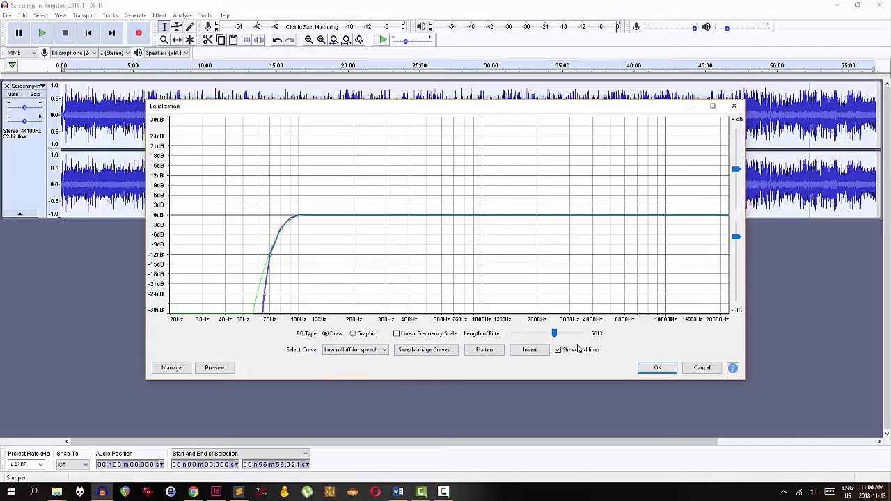
pyautogui.click(657, 367)
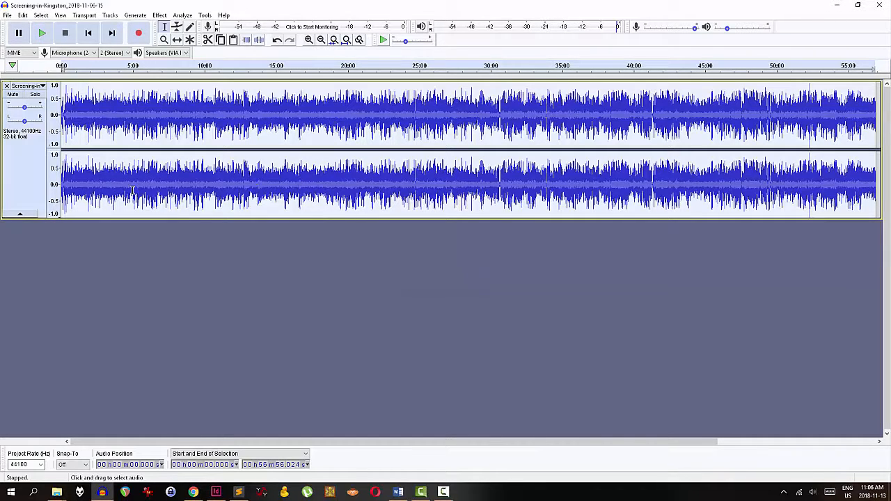
# Preview the equalized audio from about 3:43
pyautogui.click(114, 180)
pyautogui.press('space')
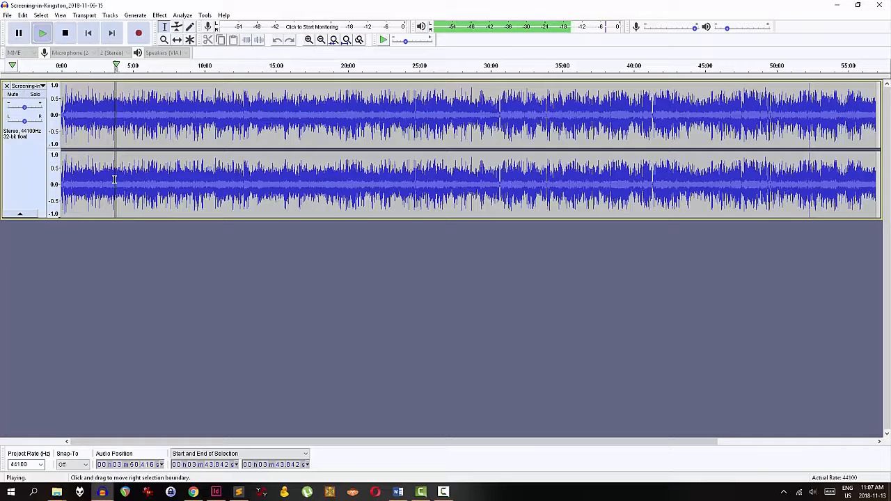
pyautogui.press('space')
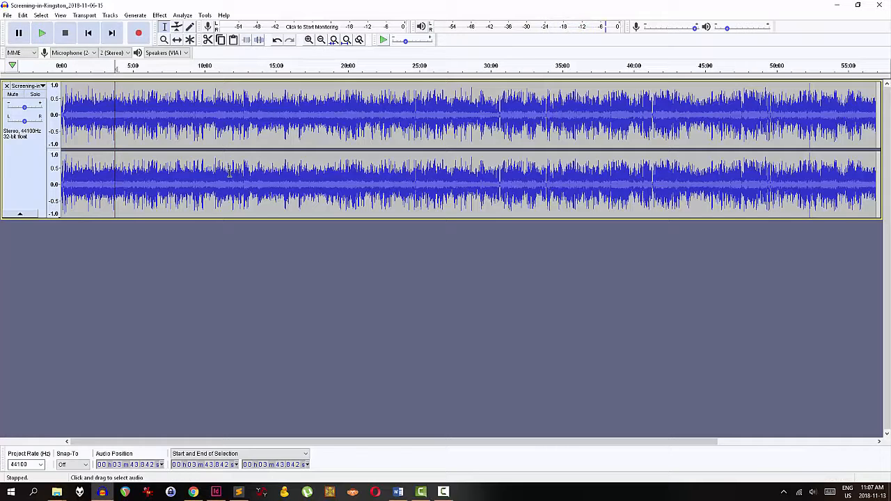
# Select the whole track and apply RMS Normalize with a target of -16 dB
pyautogui.hotkey('ctrl', 'a')
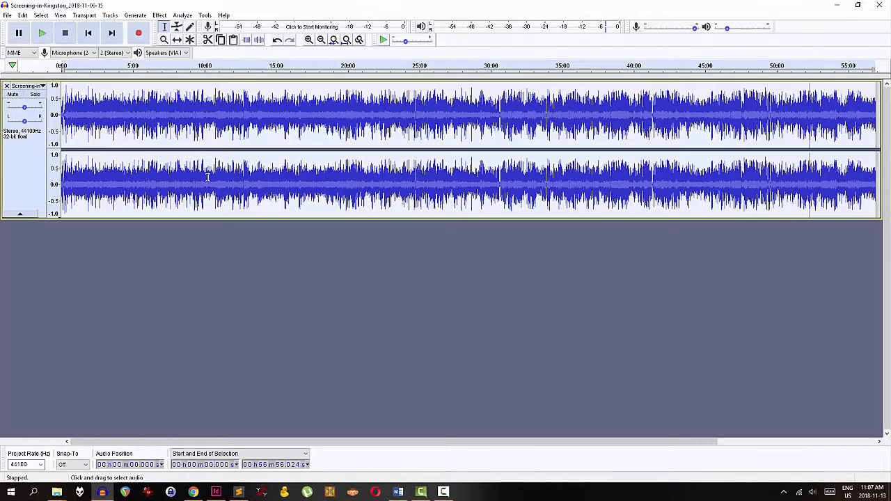
pyautogui.click(159, 15)
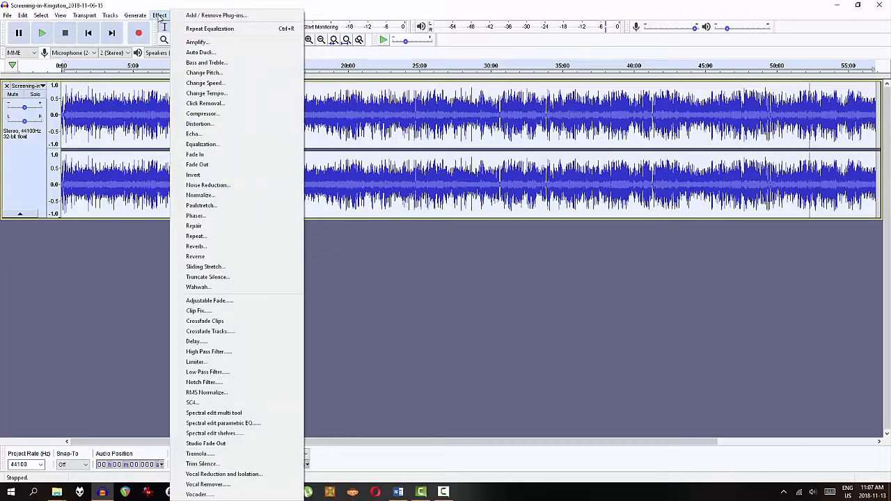
pyautogui.click(226, 394)
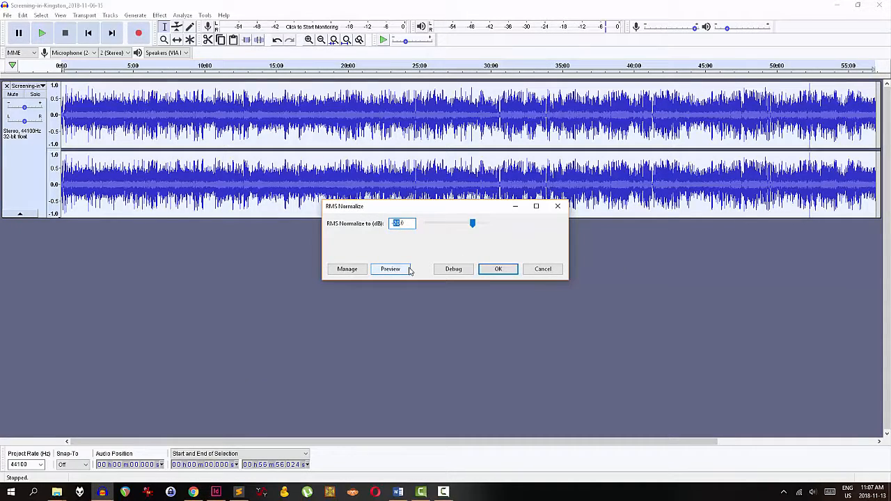
pyautogui.write('-10')
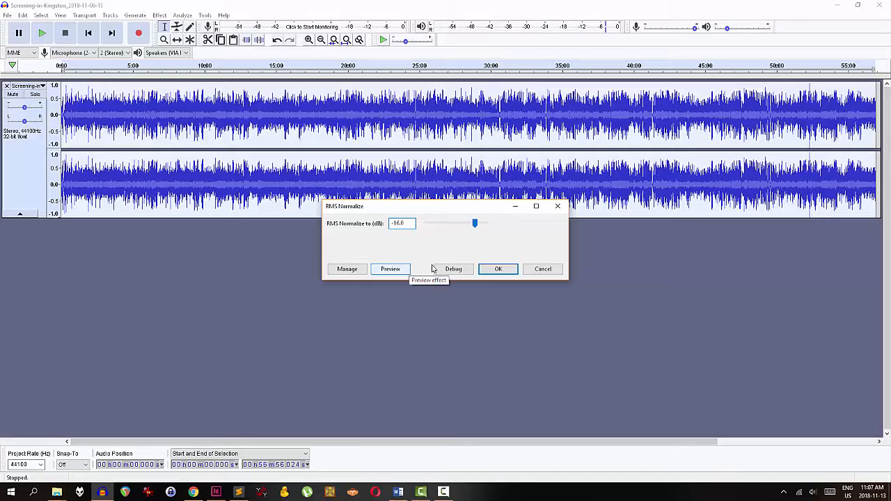
pyautogui.click(498, 269)
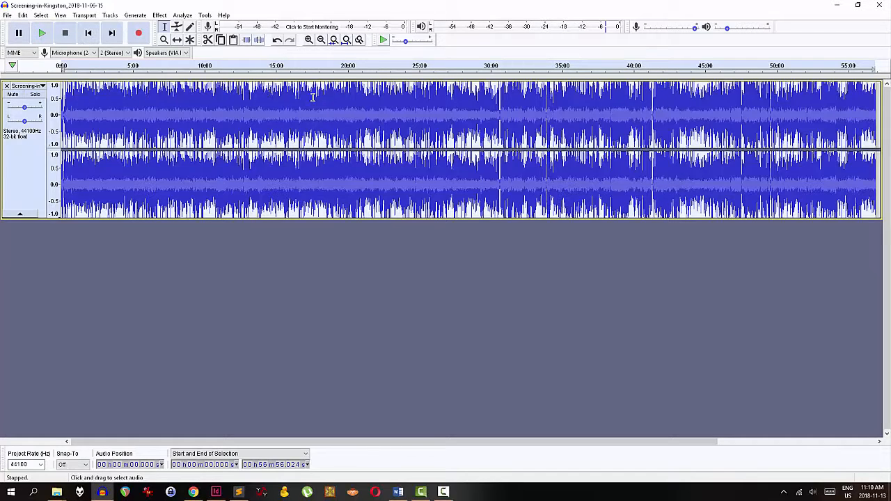
# Preview the normalized audio from about 12:29
pyautogui.click(241, 93)
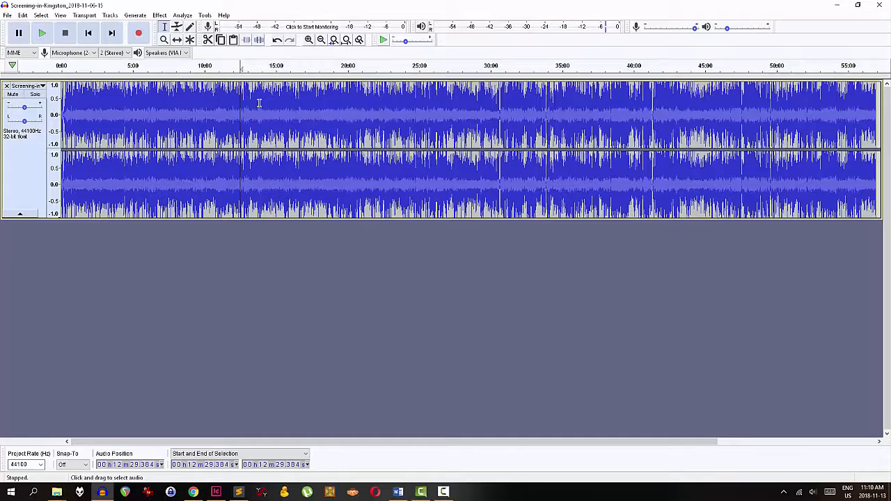
pyautogui.press('space')
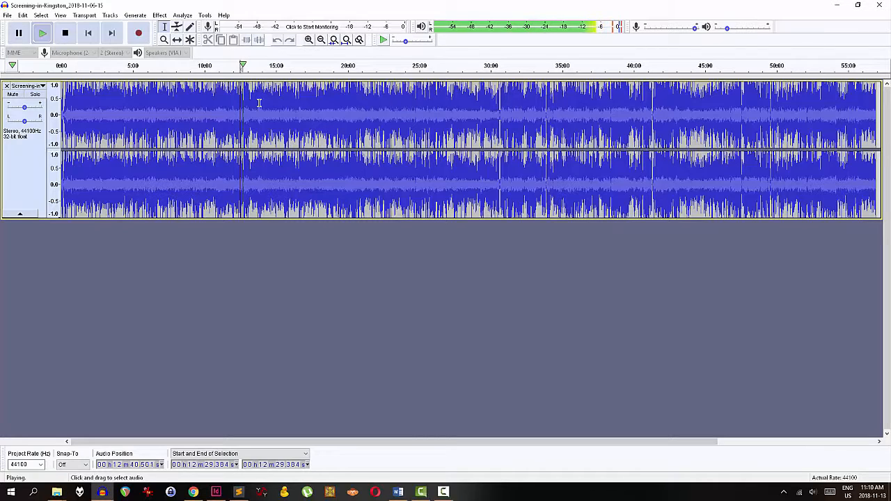
pyautogui.press('space')
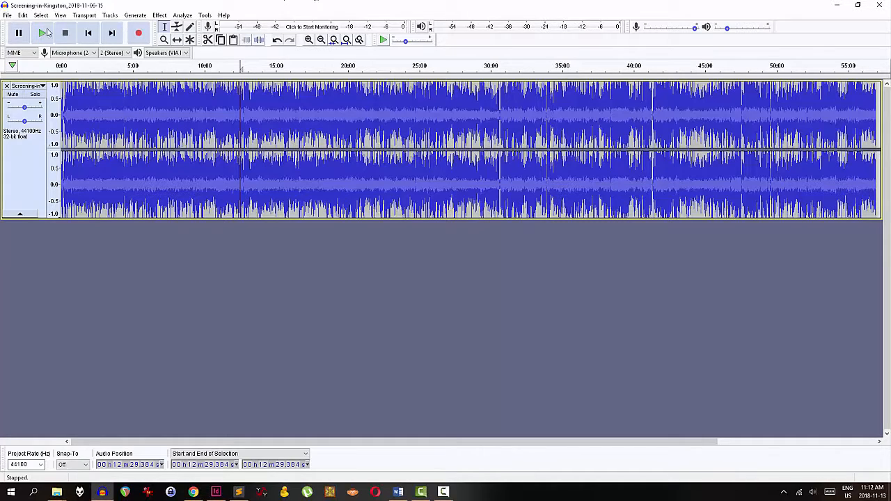
# Import the audio file Outro-Nov2018.mp3 from the CFRC > Podcast > Outro folder on the D drive
pyautogui.click(9, 16)
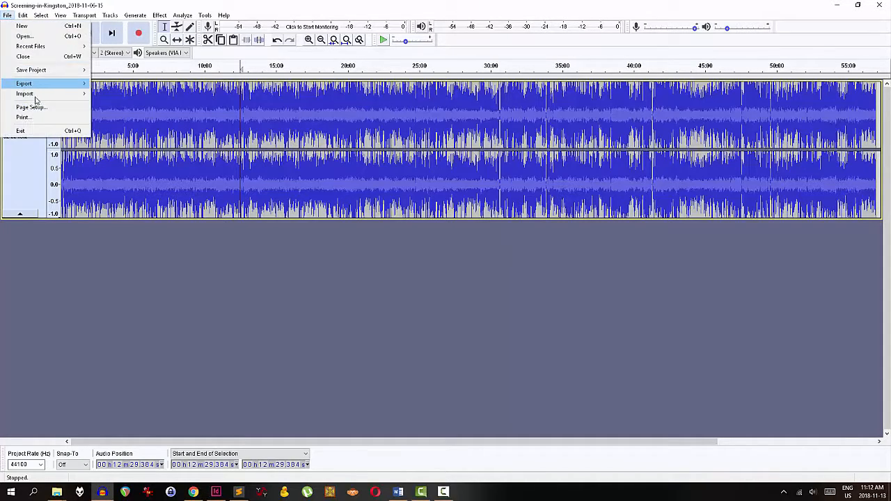
pyautogui.moveTo(36, 97)
pyautogui.click(113, 93)
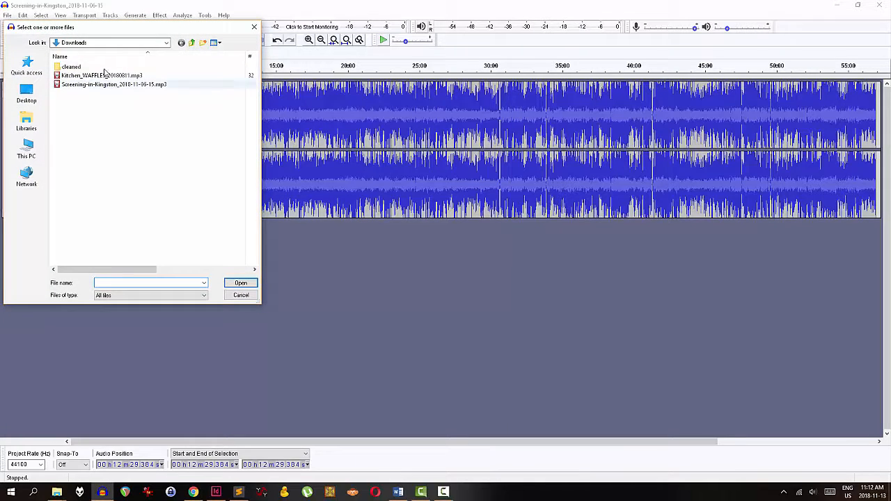
pyautogui.click(27, 148)
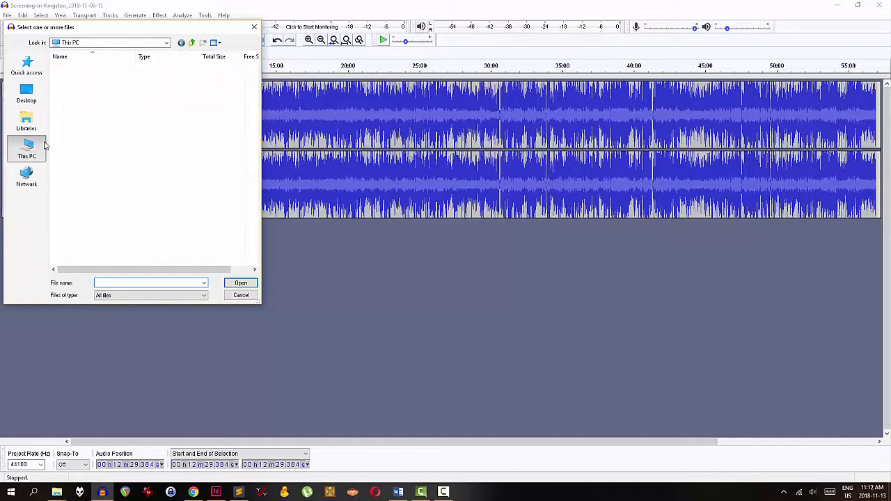
pyautogui.doubleClick(94, 171)
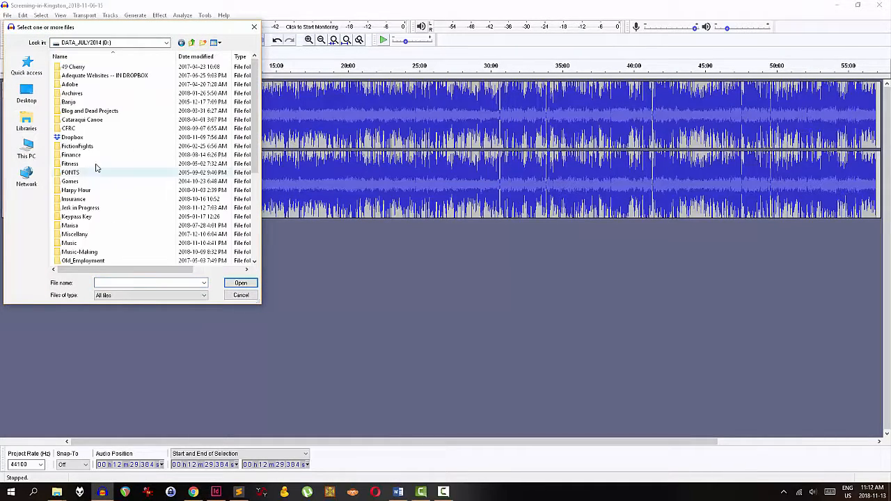
pyautogui.doubleClick(75, 136)
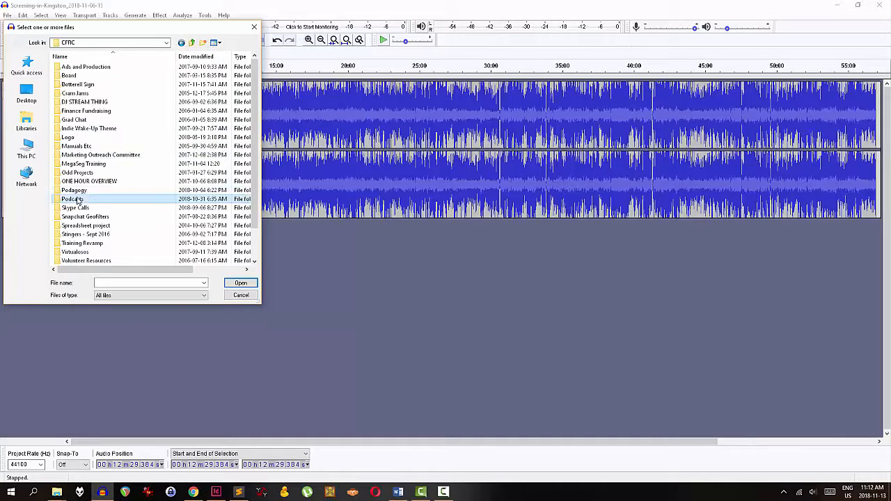
pyautogui.doubleClick(80, 196)
pyautogui.doubleClick(76, 179)
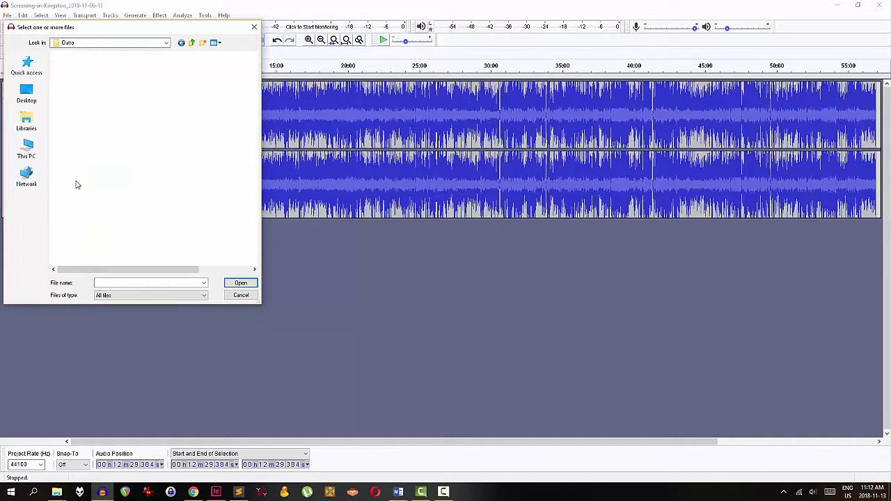
pyautogui.click(84, 85)
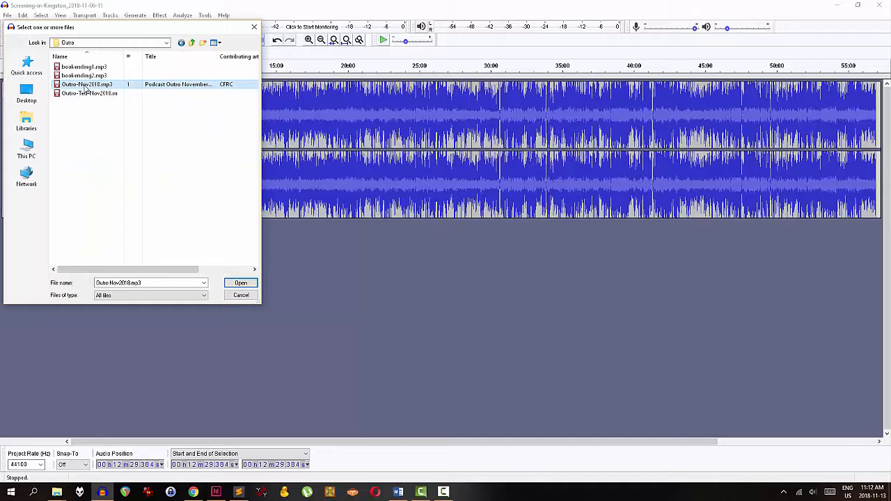
pyautogui.click(240, 283)
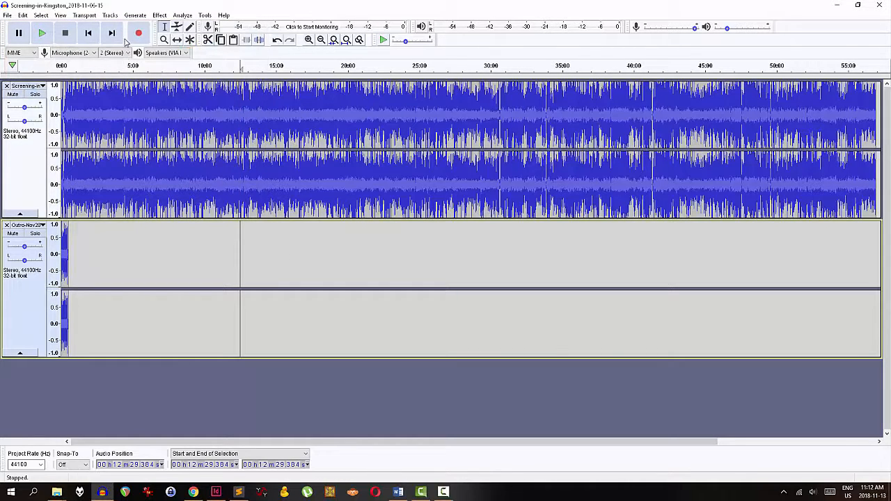
# With the Time Shift tool, move the outro clip later along the timeline toward the show's end
pyautogui.click(177, 40)
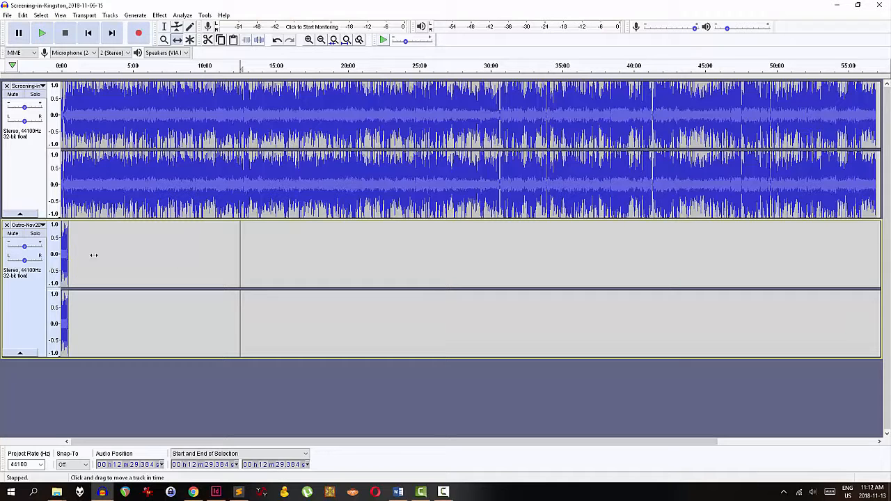
pyautogui.moveTo(63, 257); pyautogui.dragTo(691, 181)
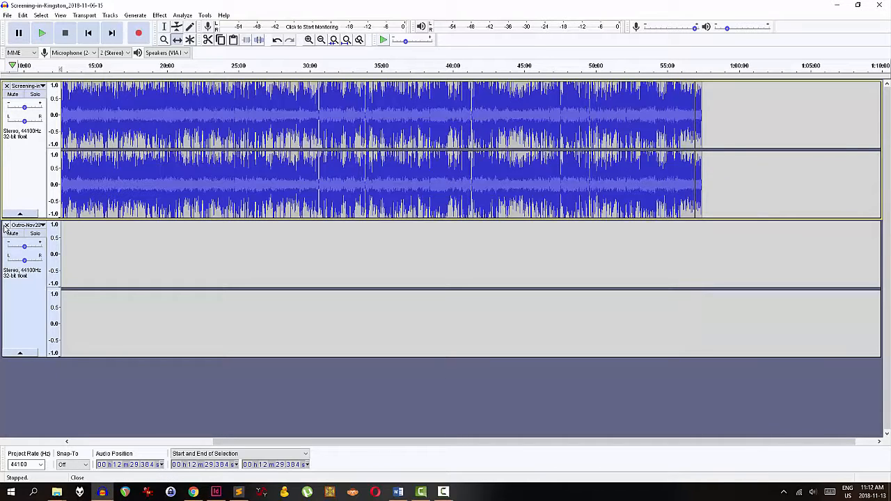
# Remove the outro track, then select the region around the clip boundary near the show's end and join the clips
pyautogui.click(5, 225)
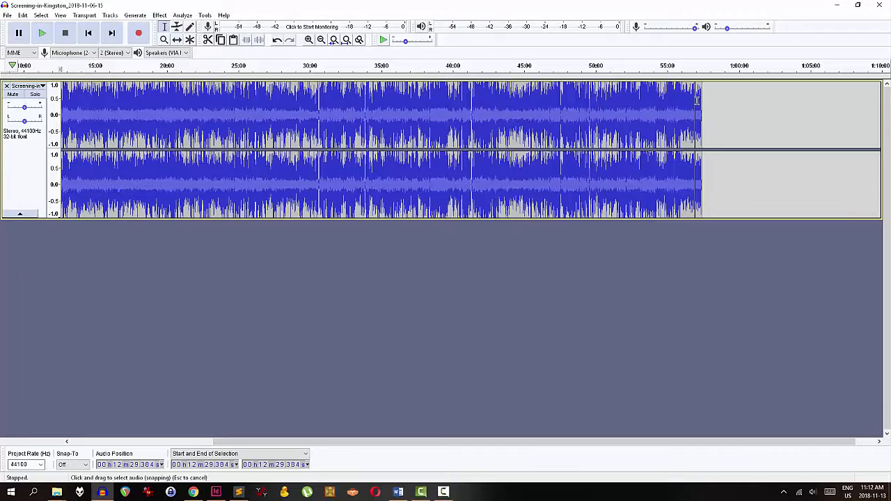
pyautogui.moveTo(676, 105); pyautogui.dragTo(718, 127)
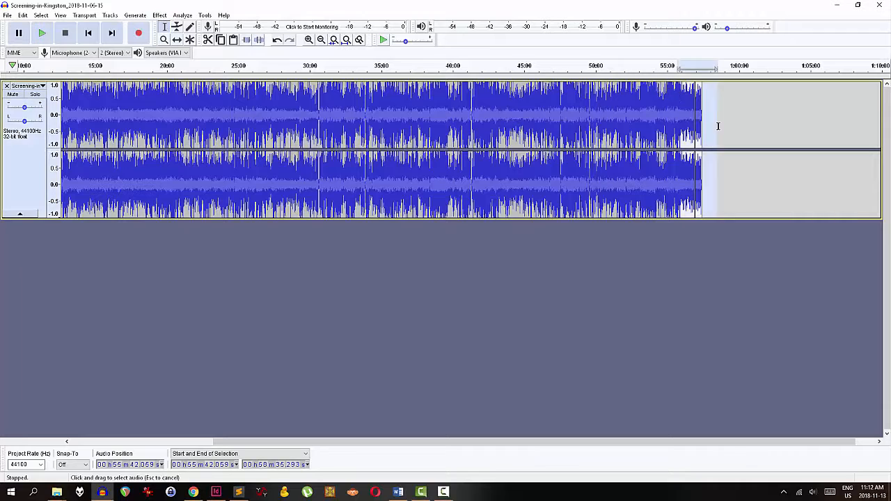
pyautogui.click(333, 39)
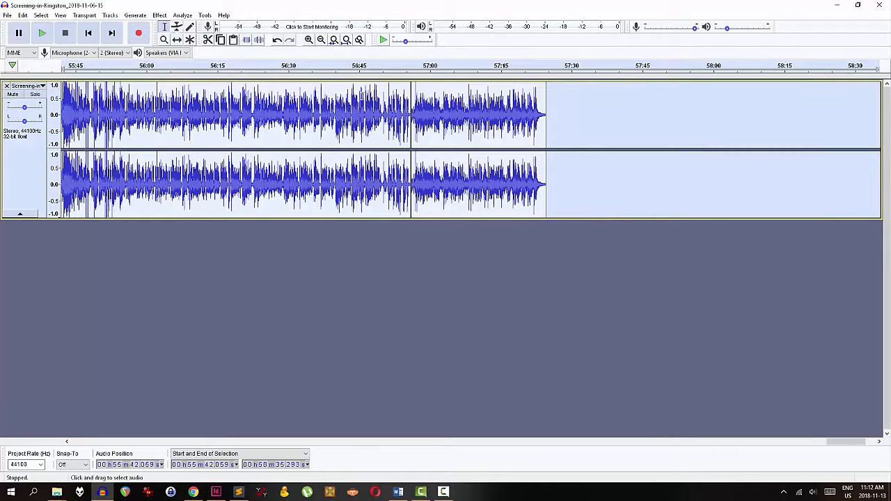
pyautogui.click(407, 109)
pyautogui.moveTo(384, 113); pyautogui.dragTo(432, 131)
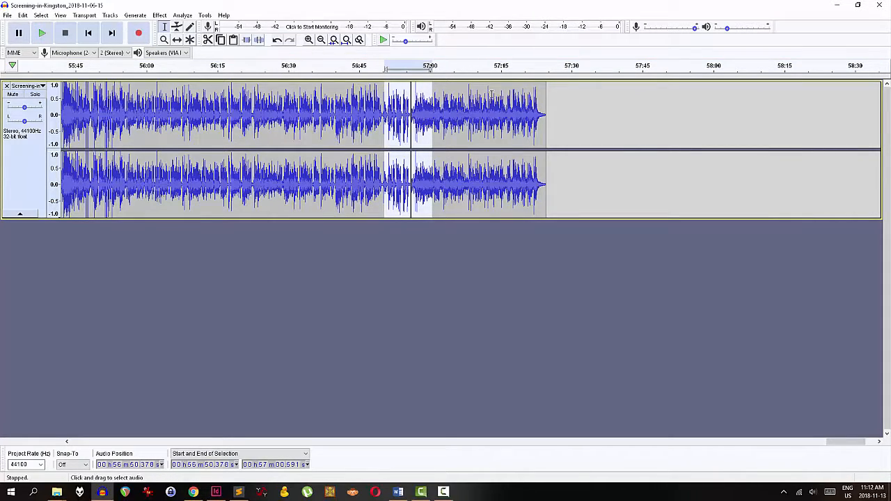
pyautogui.click(23, 15)
pyautogui.moveTo(53, 117)
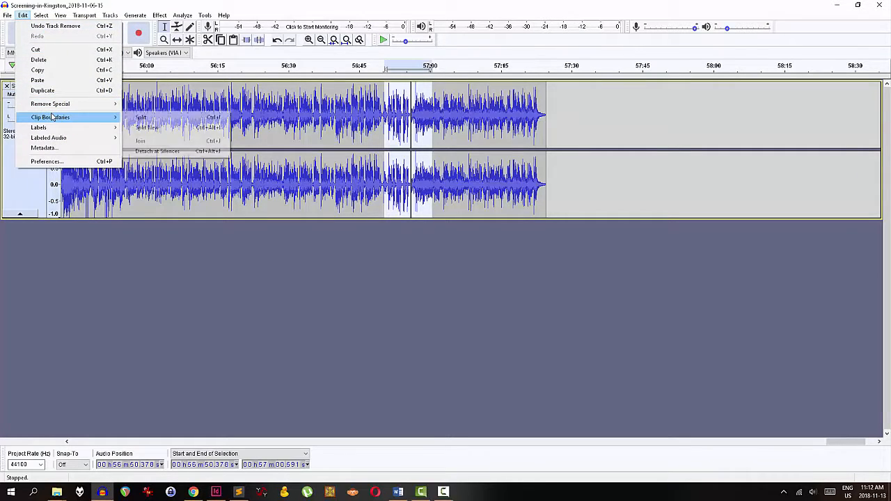
pyautogui.click(181, 141)
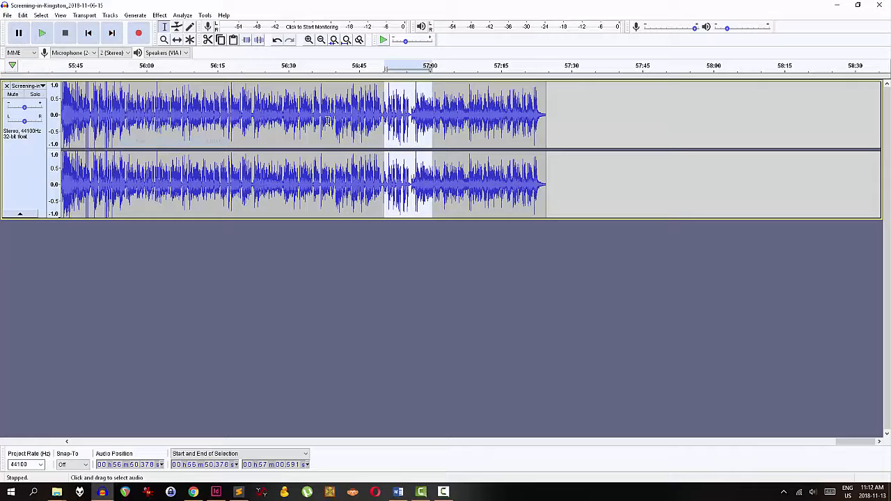
# Preview the audio from just before the joined boundary near 56:50
pyautogui.click(376, 122)
pyautogui.click(394, 117)
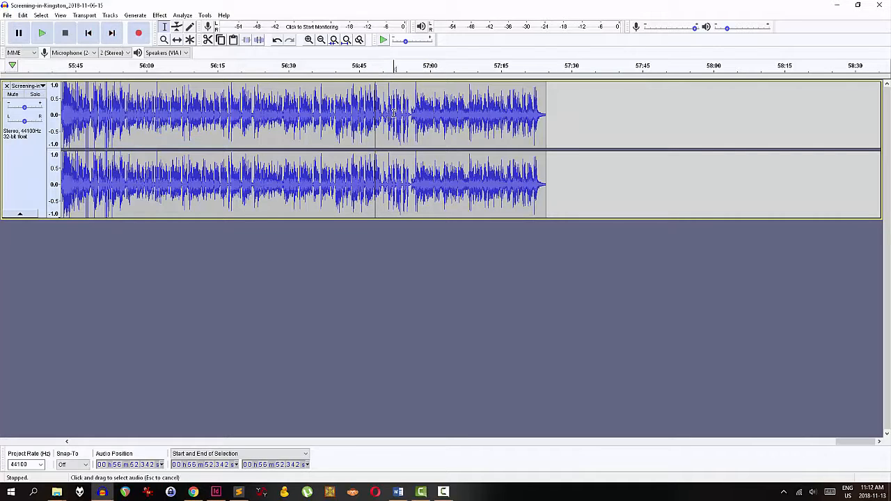
pyautogui.press('space')
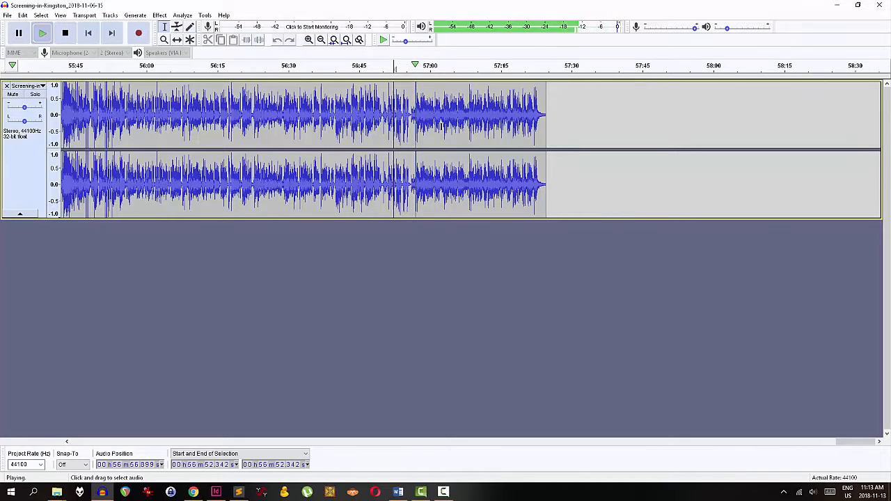
pyautogui.press('space')
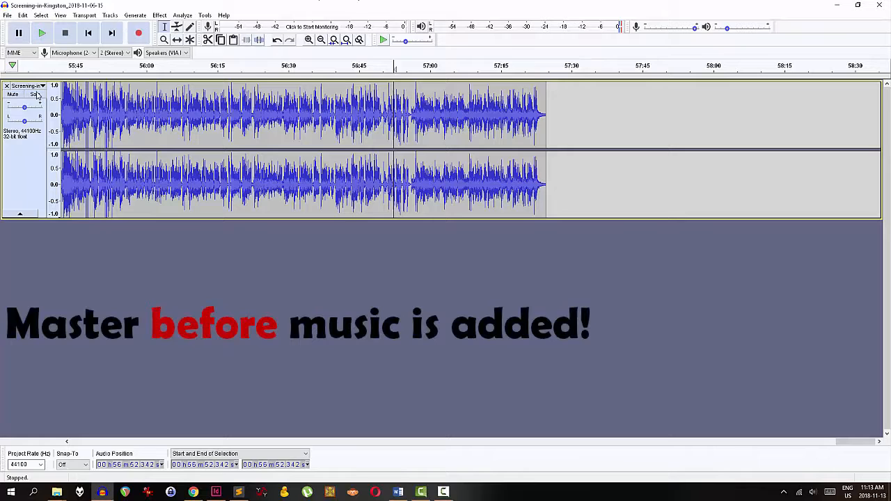
# Undo the last five actions, back to before the outro file was imported
pyautogui.click(23, 14)
pyautogui.click(38, 27)
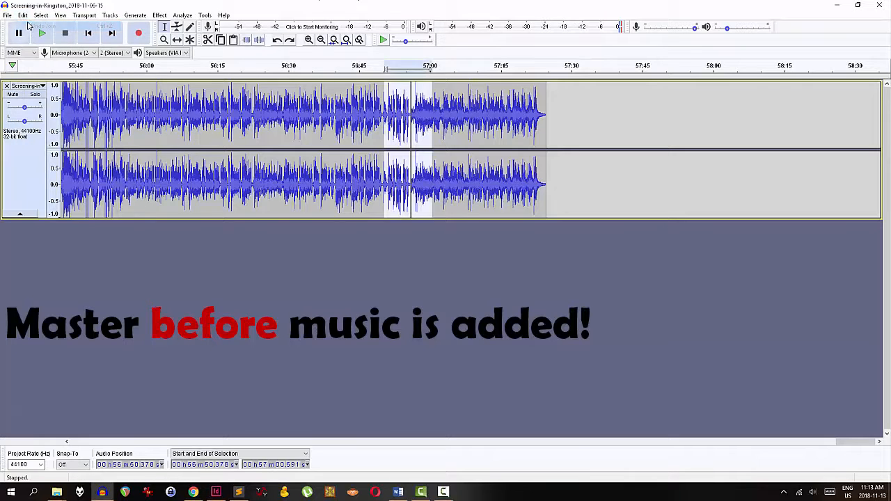
pyautogui.click(23, 14)
pyautogui.click(41, 28)
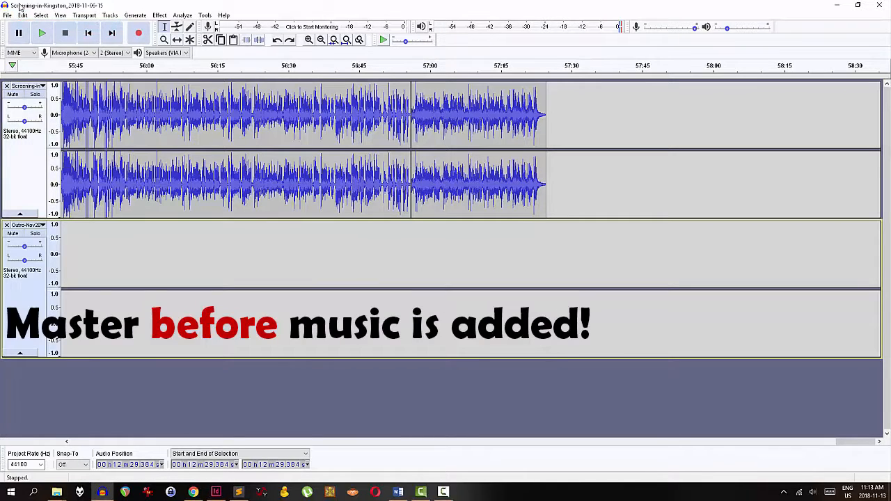
pyautogui.click(21, 14)
pyautogui.click(39, 26)
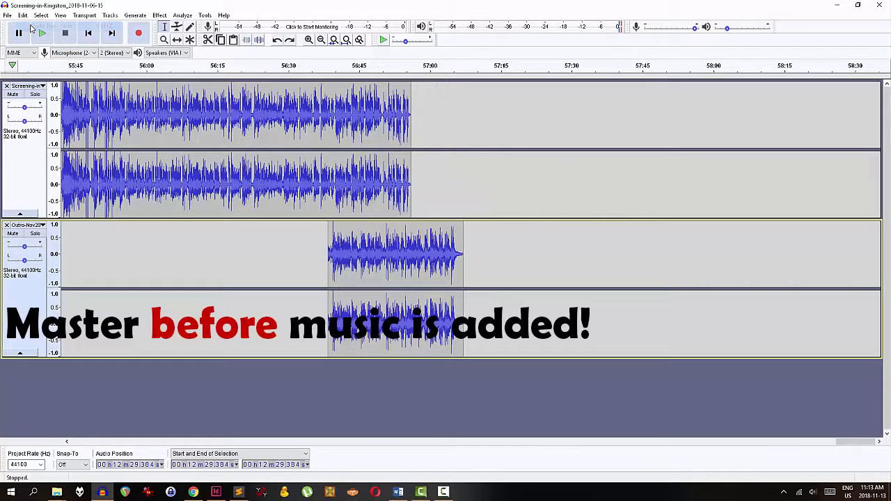
pyautogui.click(21, 15)
pyautogui.click(33, 27)
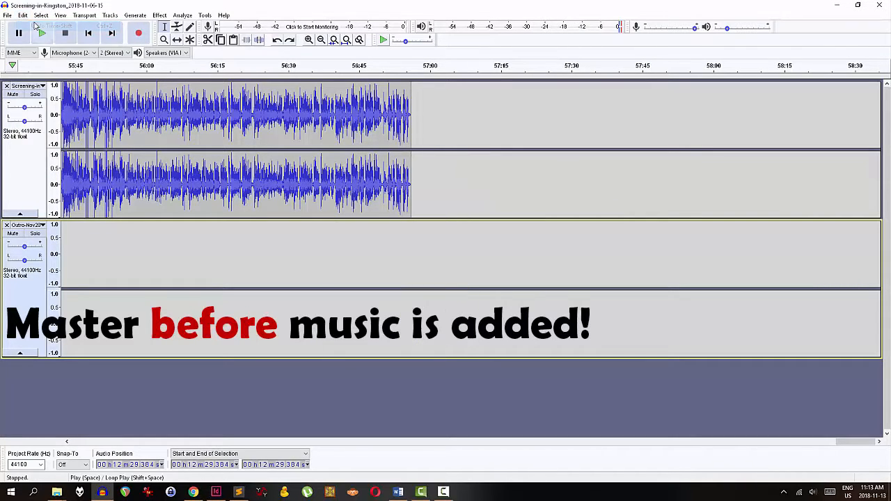
pyautogui.click(23, 15)
pyautogui.click(42, 26)
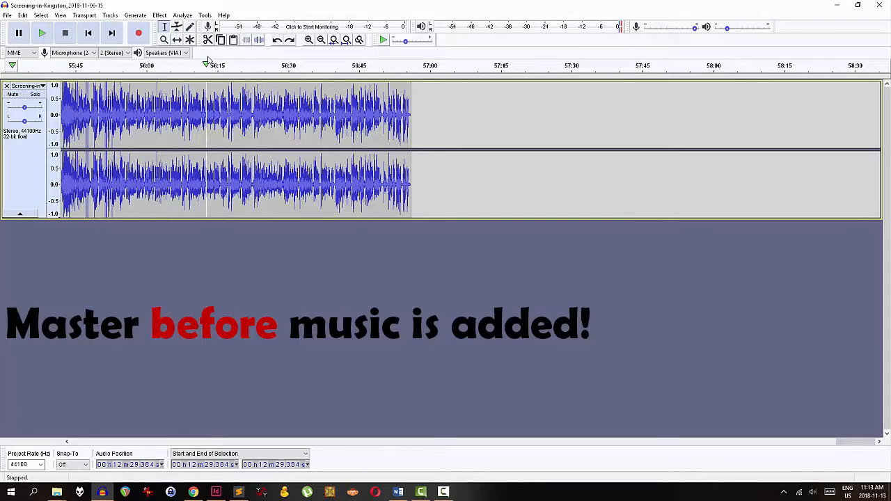
# Open the macro manager and create a new macro named CFRC Podcast - New
pyautogui.click(346, 40)
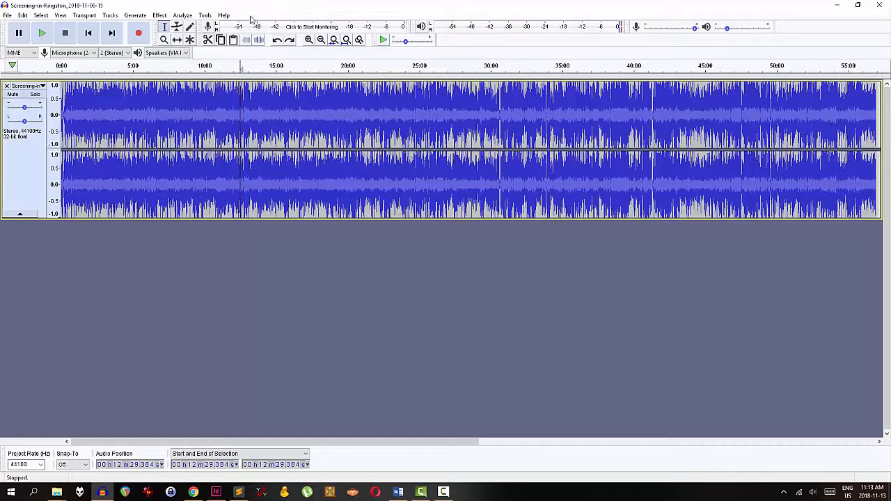
pyautogui.click(205, 15)
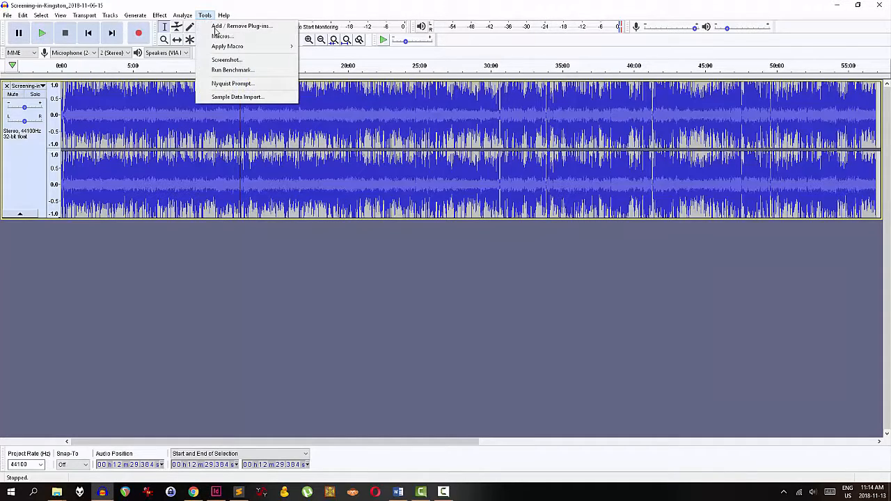
pyautogui.click(220, 35)
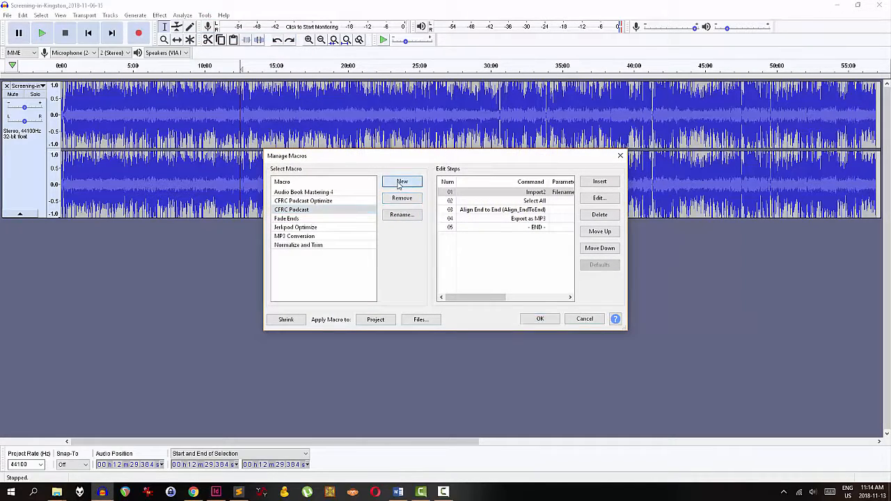
pyautogui.click(402, 182)
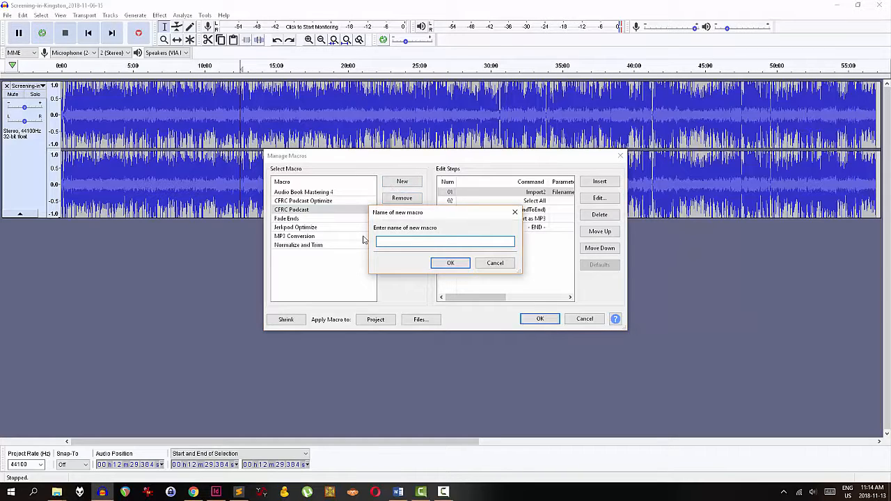
pyautogui.write('CFRC Podcast - New')
pyautogui.press('Return')
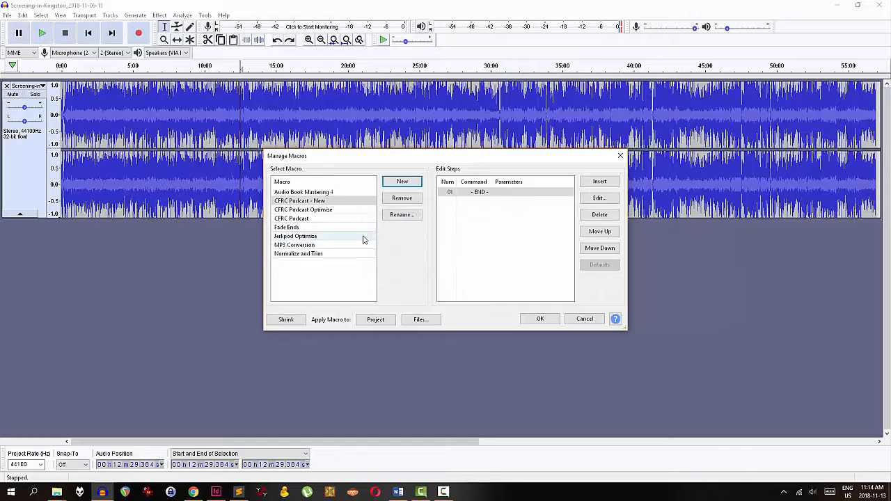
# Add a Select All command as a step of the new macro
pyautogui.click(603, 182)
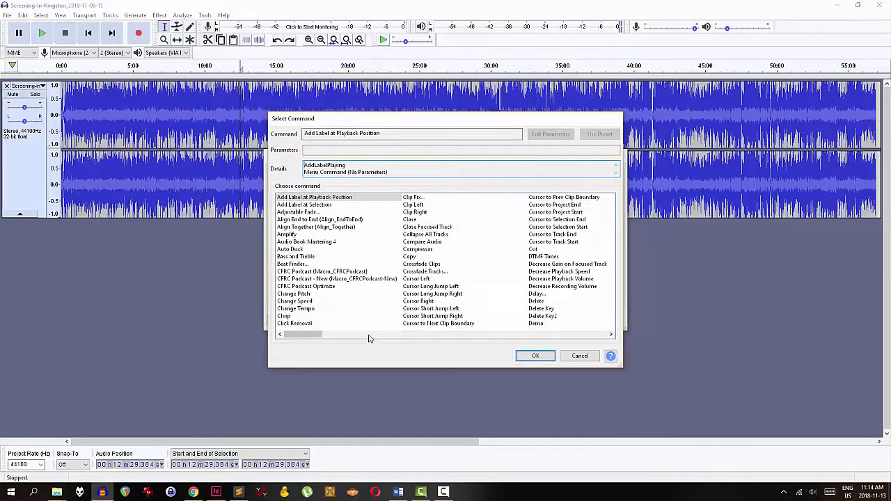
pyautogui.moveTo(305, 337); pyautogui.dragTo(524, 339)
pyautogui.click(414, 294)
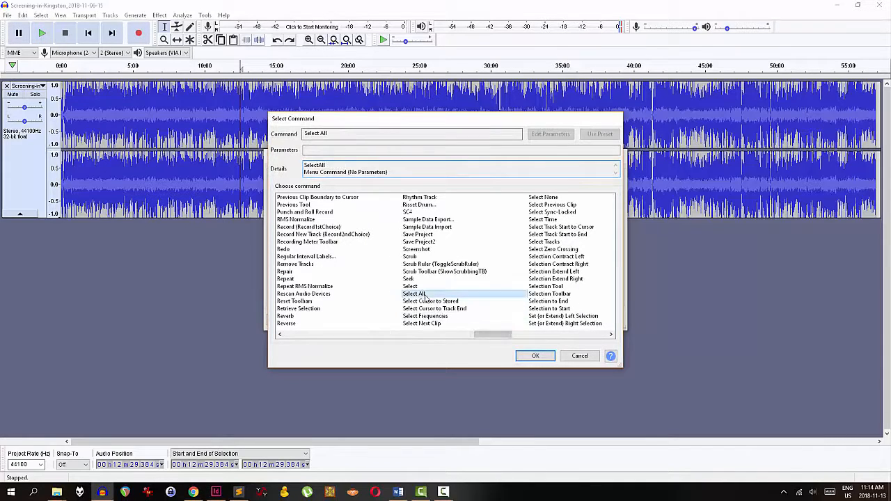
pyautogui.click(534, 356)
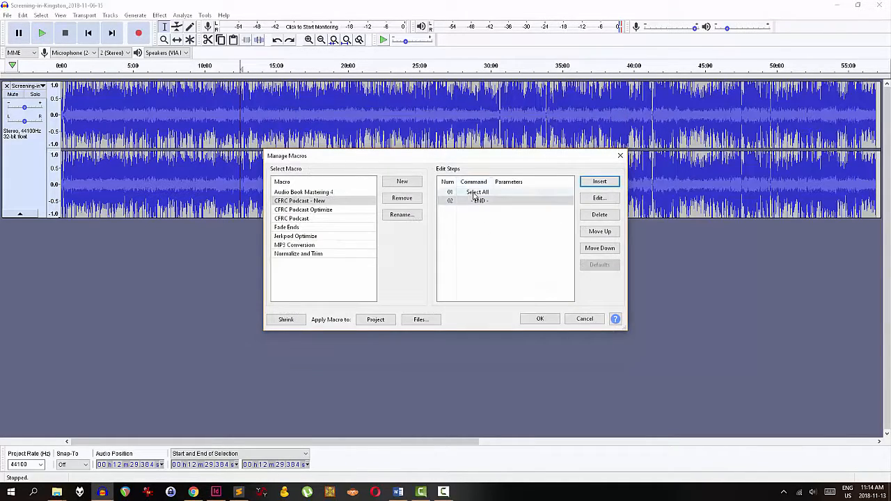
# Insert an Equalization step into the macro using the Low rolloff for speech curve
pyautogui.click(599, 182)
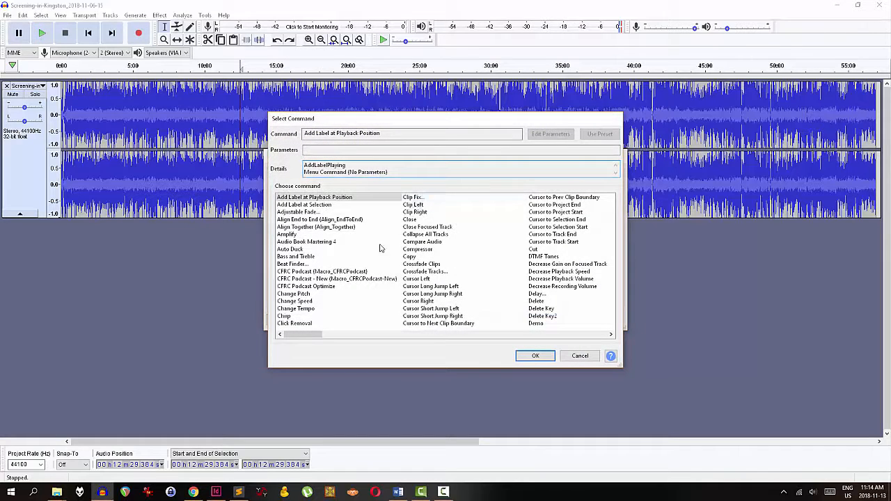
pyautogui.moveTo(310, 335); pyautogui.dragTo(369, 337)
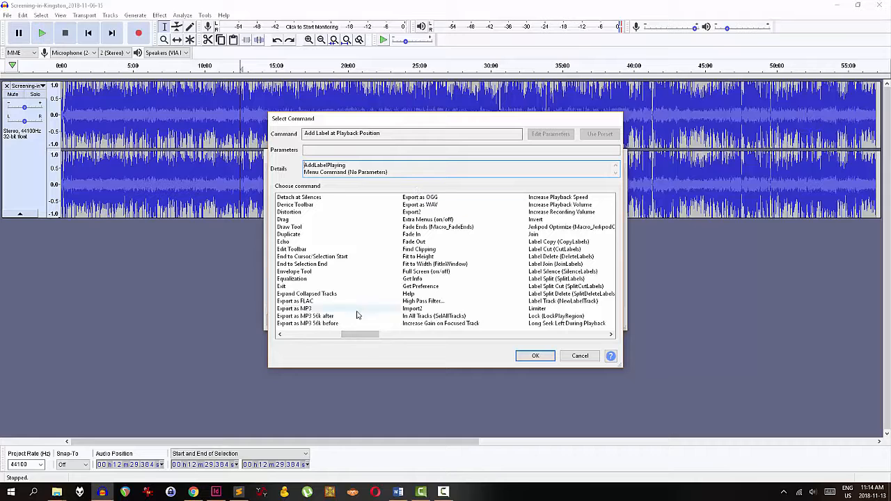
pyautogui.click(295, 279)
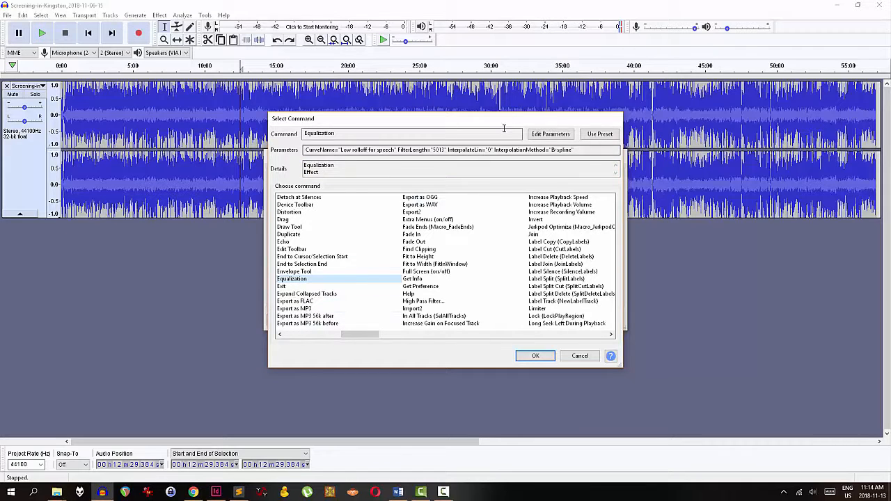
pyautogui.click(556, 136)
pyautogui.click(376, 344)
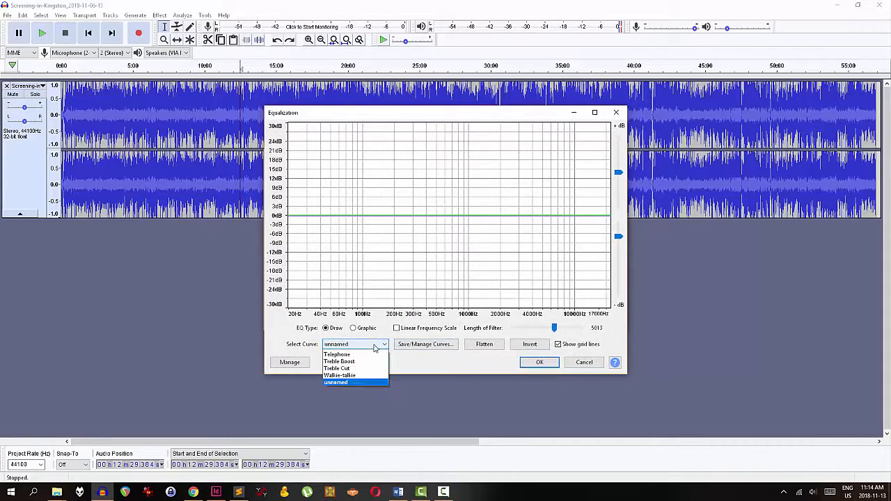
pyautogui.click(376, 381)
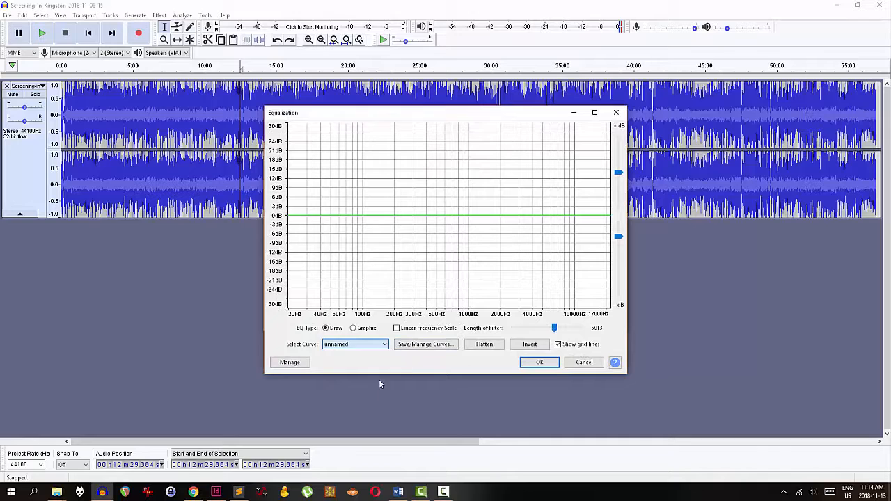
pyautogui.click(538, 363)
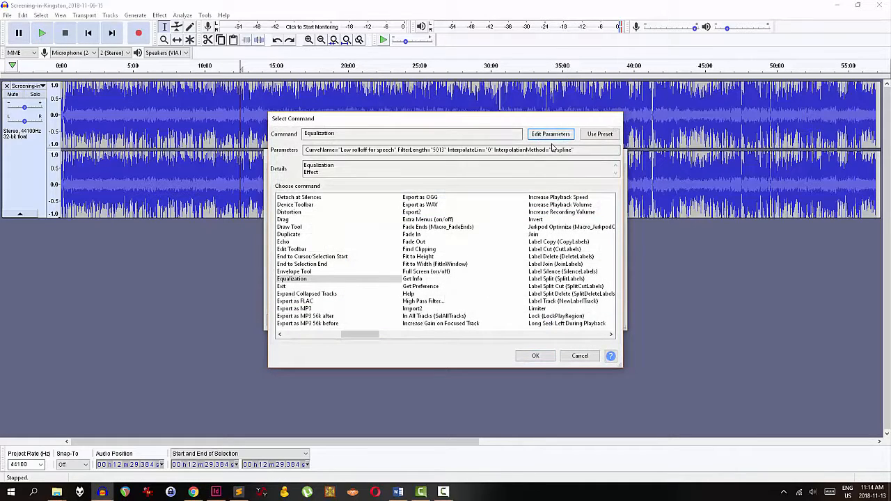
pyautogui.click(535, 356)
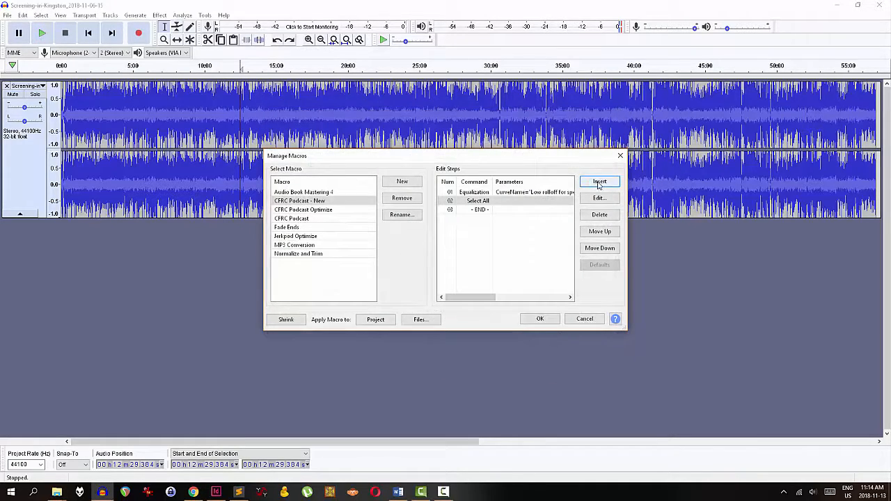
# Insert an RMS Normalize step into the macro with a level of -16
pyautogui.click(598, 183)
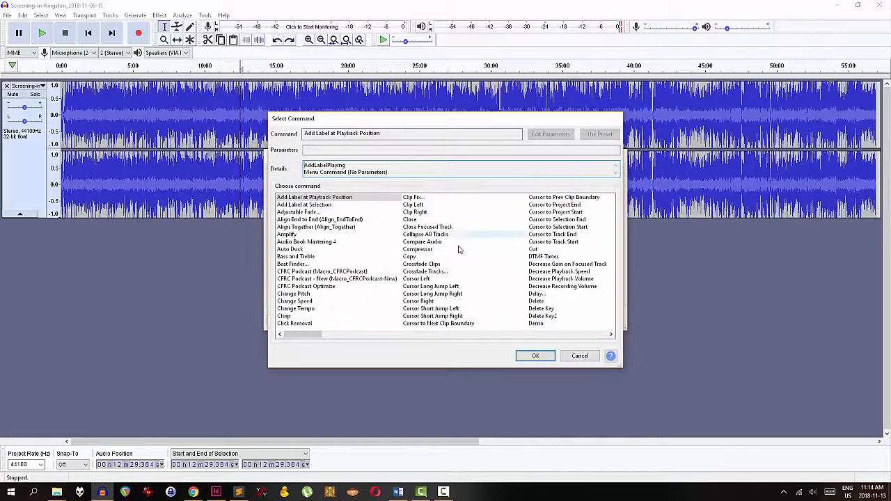
pyautogui.click(470, 335)
pyautogui.click(471, 335)
pyautogui.click(474, 334)
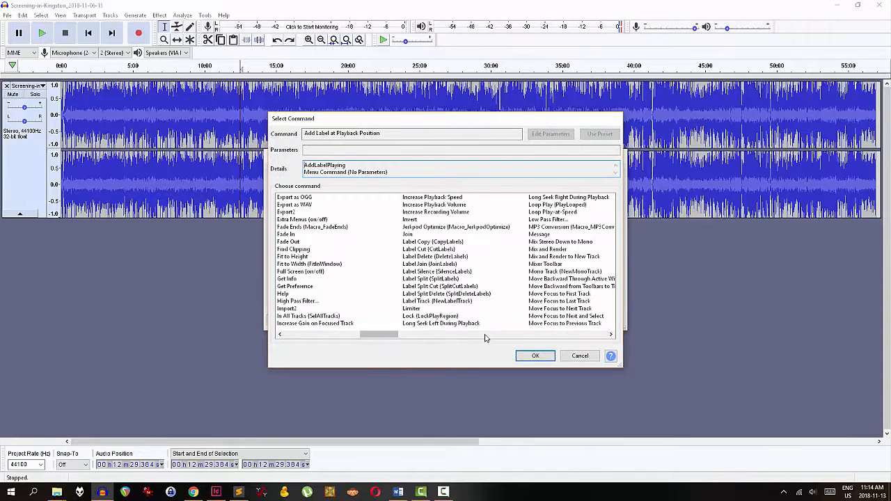
pyautogui.click(491, 335)
pyautogui.click(527, 335)
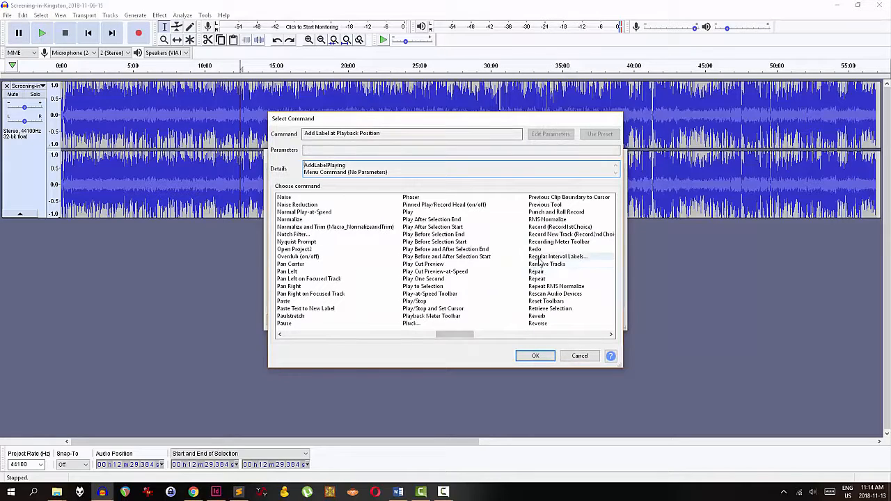
pyautogui.click(545, 335)
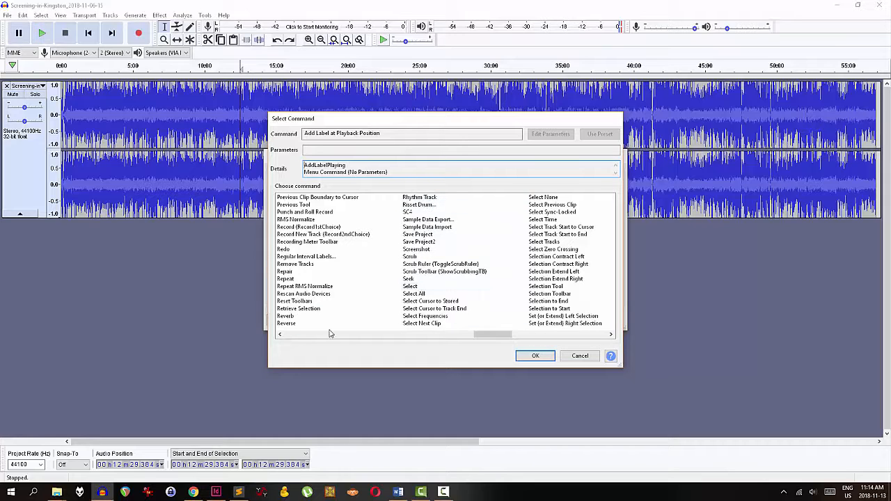
pyautogui.click(327, 219)
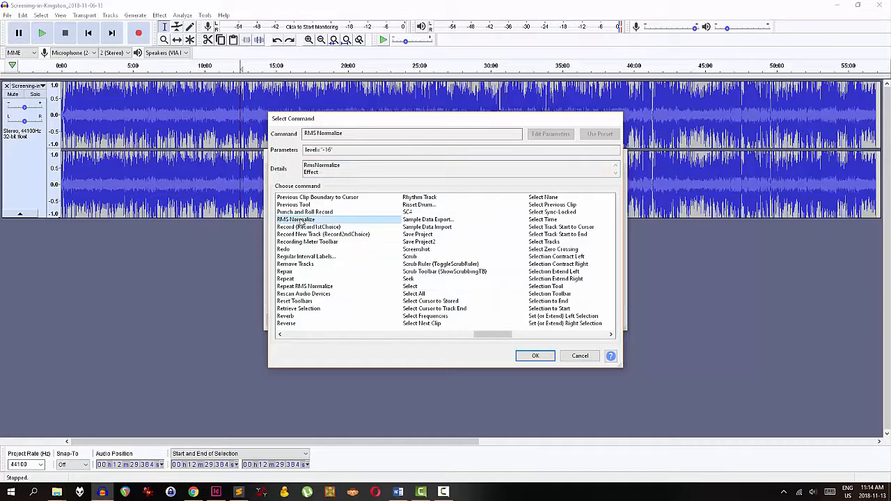
pyautogui.click(536, 356)
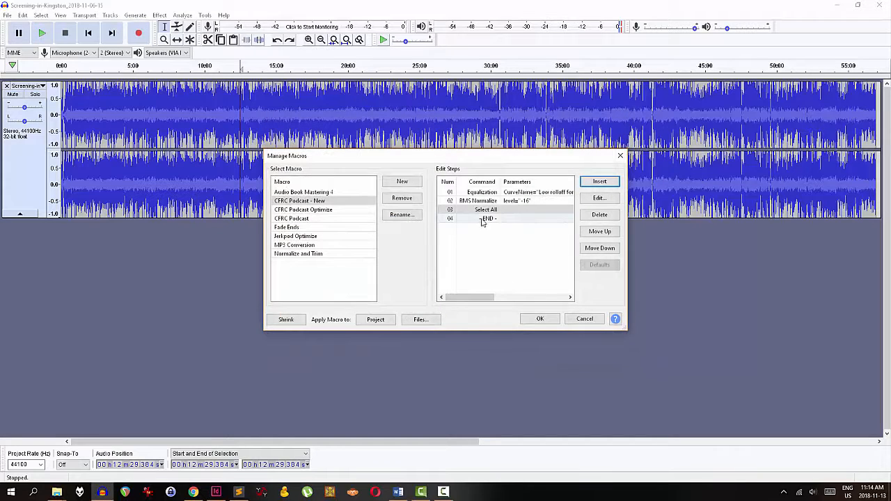
# Move the Select All step to the top of the macro's step list
pyautogui.click(597, 199)
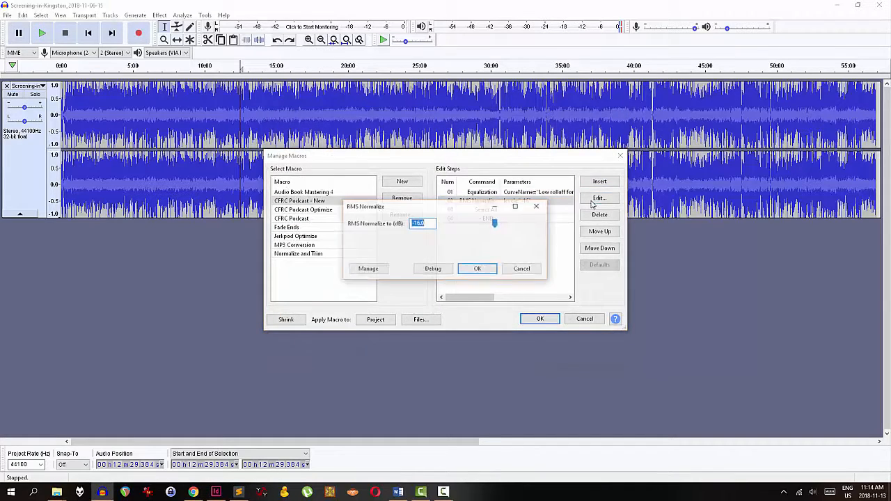
pyautogui.click(462, 269)
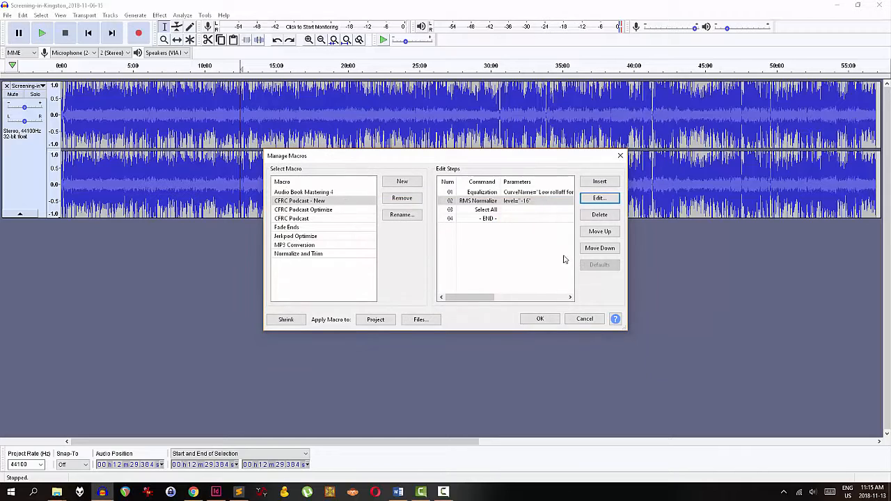
pyautogui.click(501, 213)
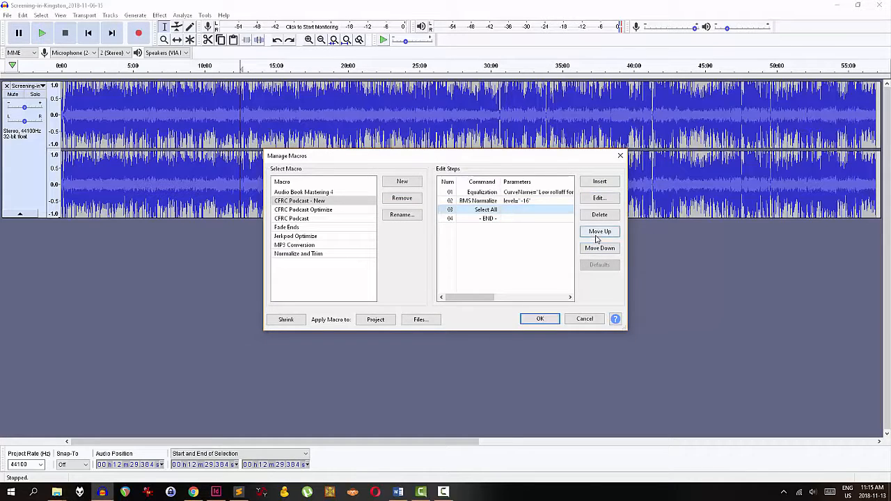
pyautogui.hotkey('alt', 'u')
pyautogui.hotkey('alt', 'u')
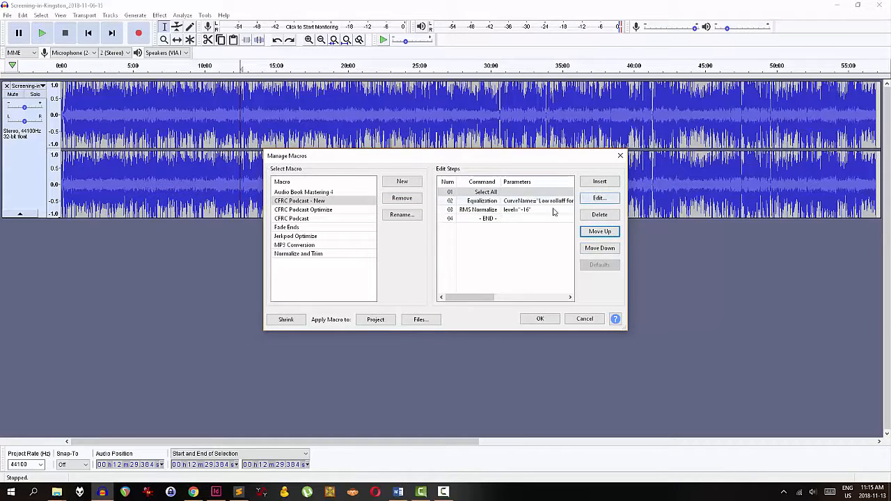
# Insert an Import2 step just before the end of the macro
pyautogui.click(542, 220)
pyautogui.hotkey('alt', 'i')
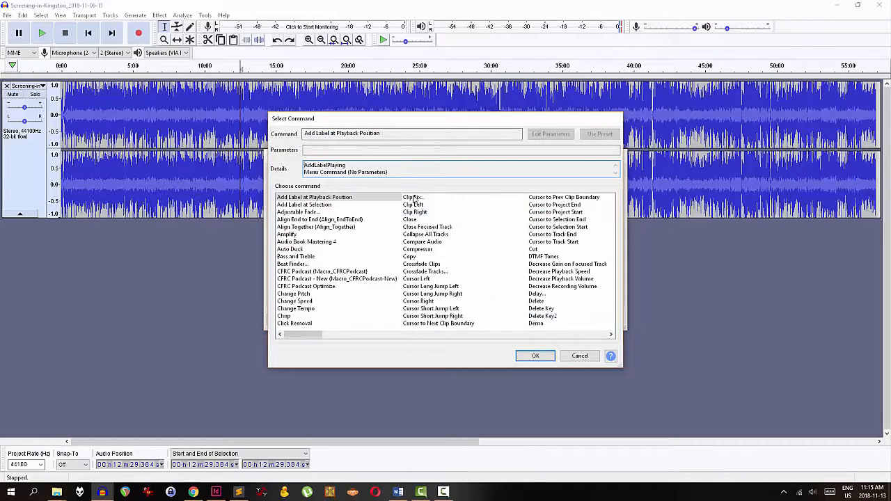
pyautogui.click(508, 335)
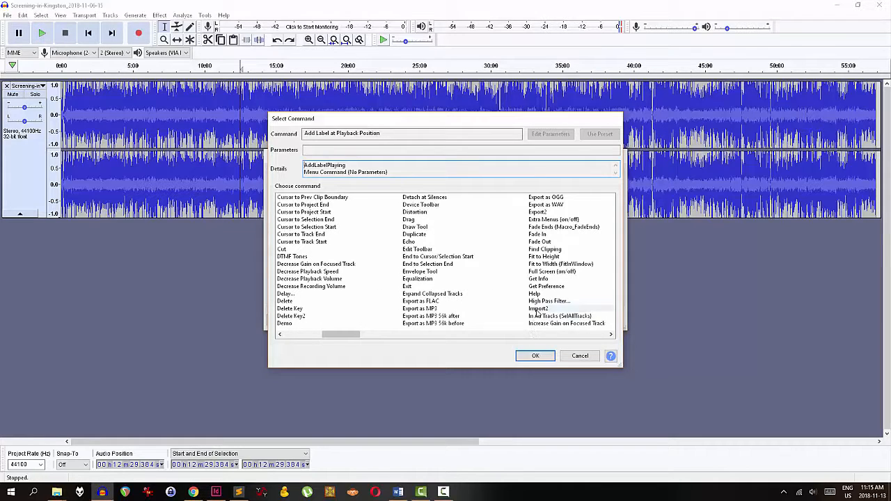
pyautogui.click(538, 309)
pyautogui.click(535, 355)
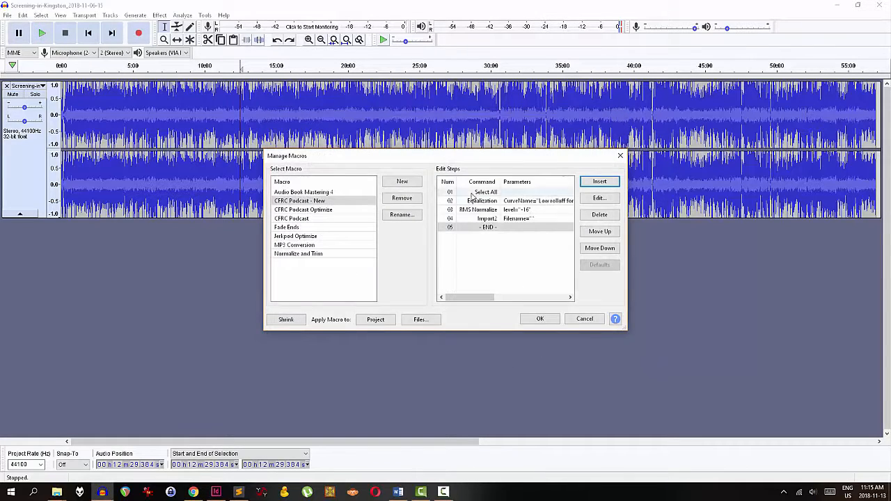
# Set the Import2 step's file name to the pasted path of the outro MP3 file
pyautogui.click(57, 492)
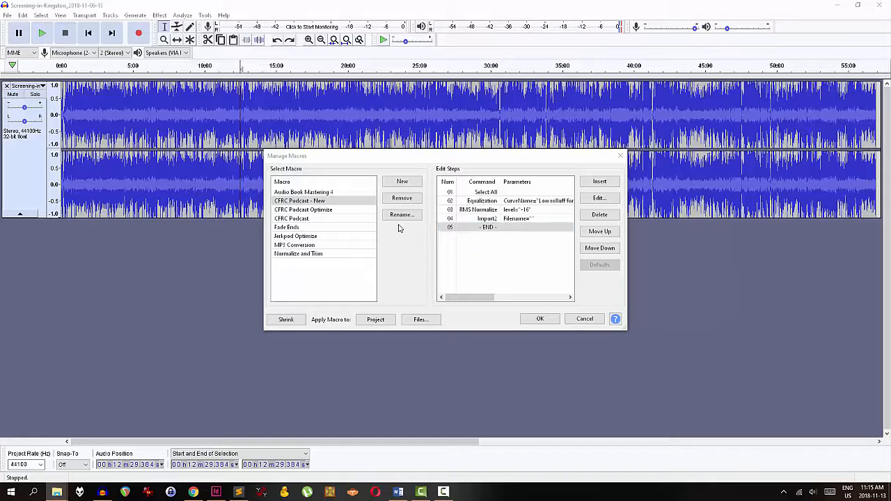
pyautogui.click(481, 219)
pyautogui.doubleClick(480, 220)
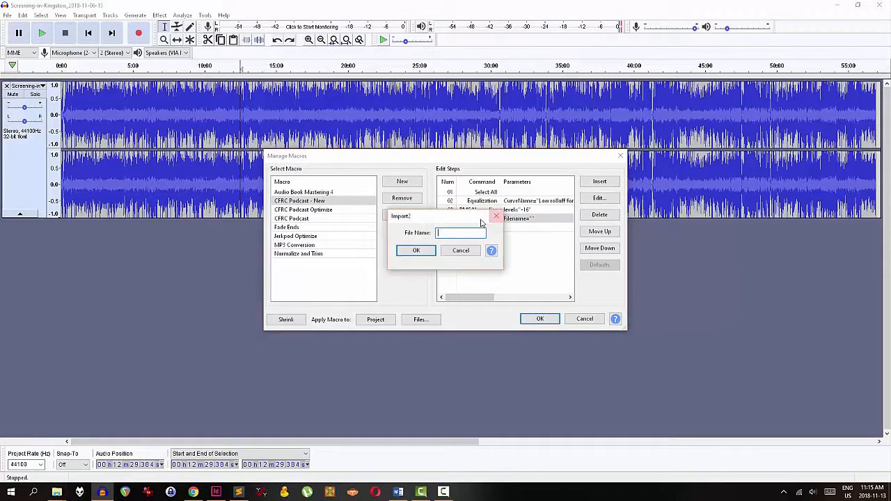
pyautogui.hotkey('ctrl', 'v')
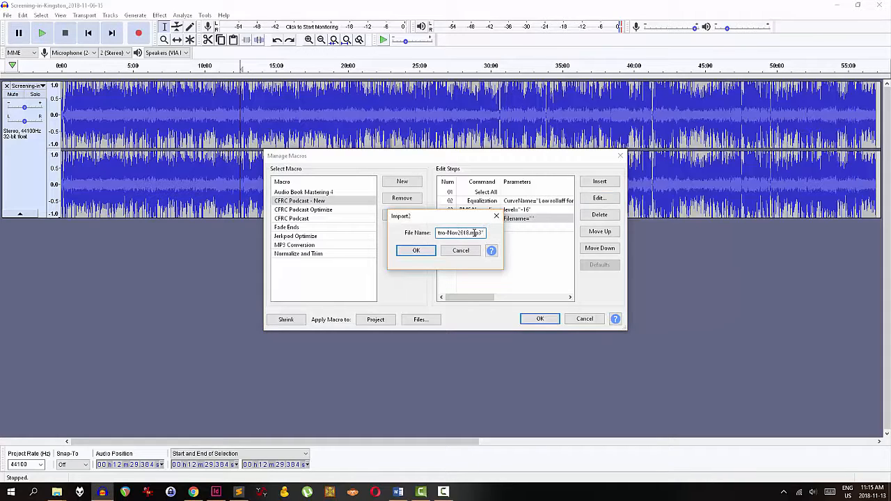
pyautogui.press('BackSpace')
pyautogui.press('Home')
pyautogui.click(415, 252)
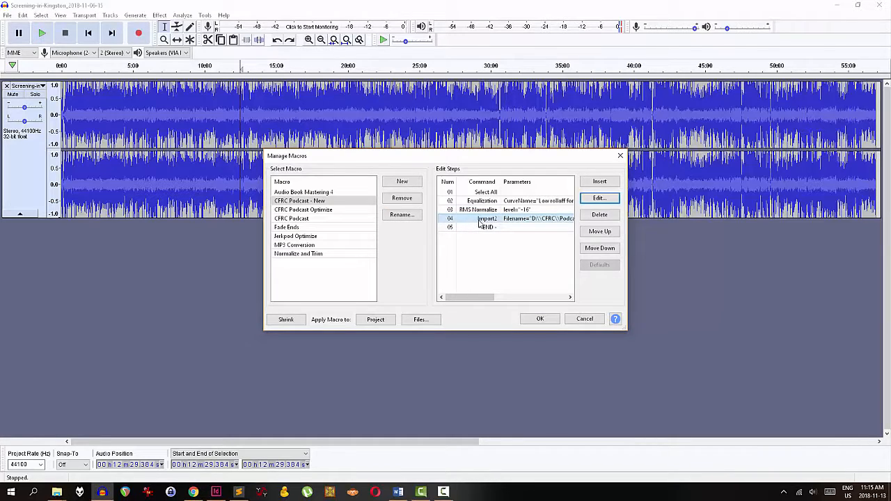
# Insert an Align End to End step and order it directly after the Import2 step
pyautogui.click(324, 219)
pyautogui.click(502, 243)
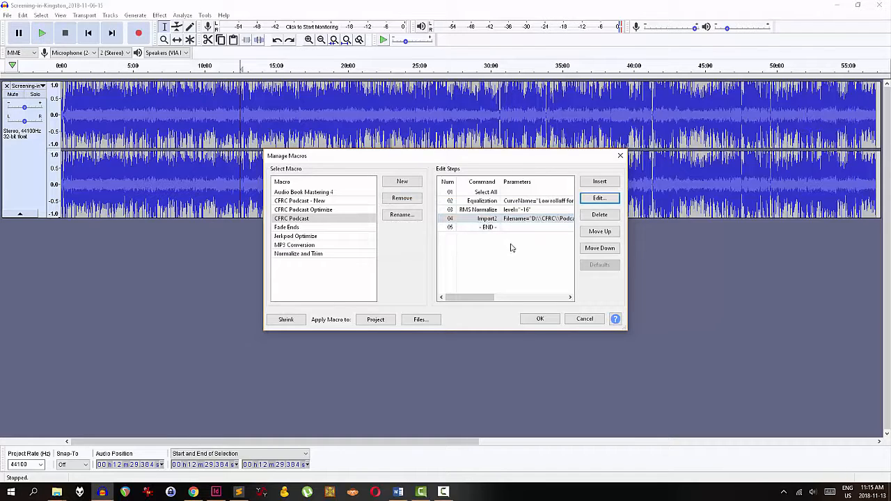
pyautogui.click(600, 197)
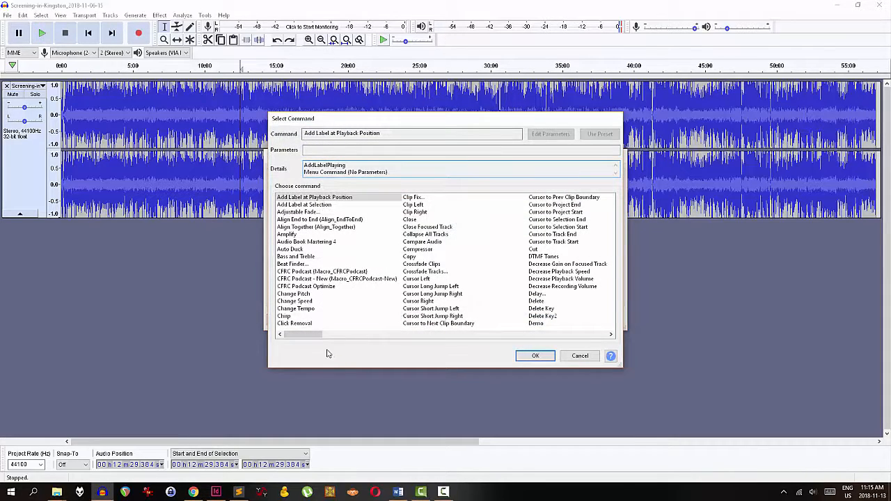
pyautogui.moveTo(318, 337); pyautogui.dragTo(301, 342)
pyautogui.click(359, 221)
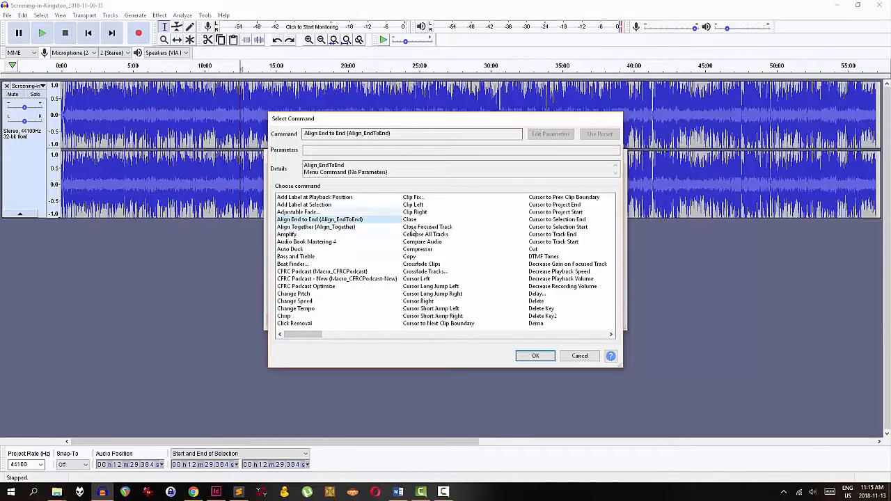
pyautogui.click(536, 356)
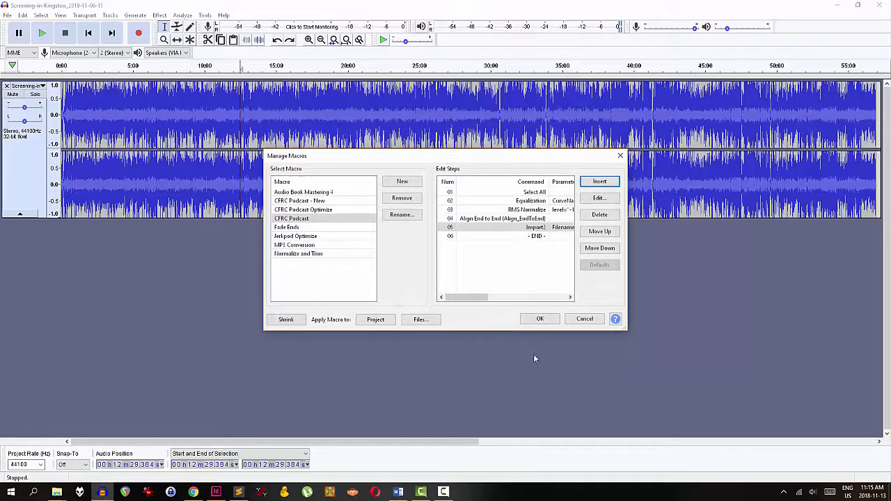
pyautogui.click(519, 230)
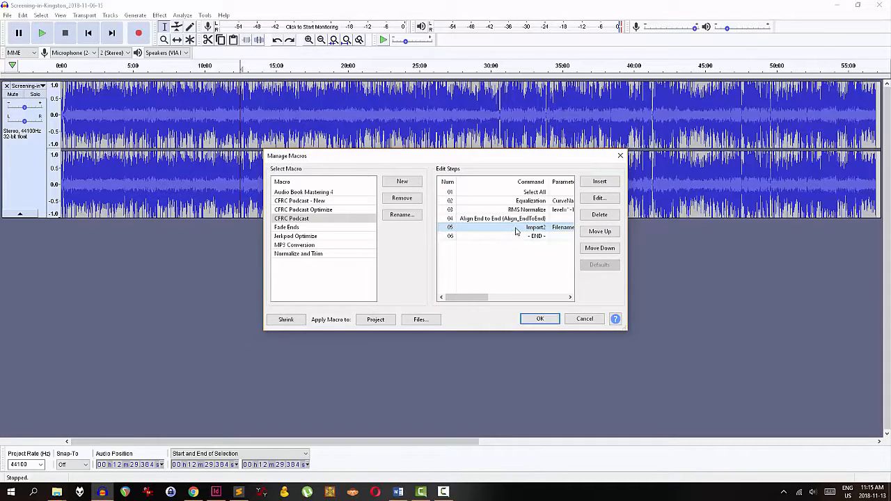
pyautogui.click(598, 232)
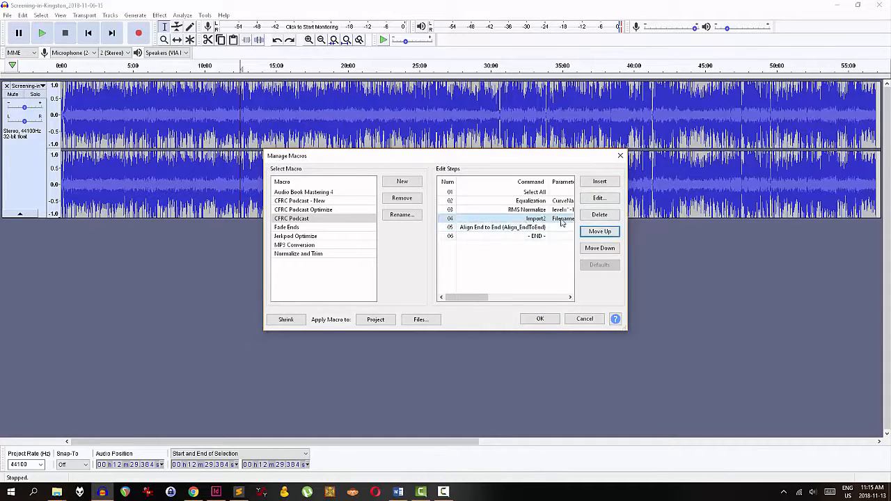
# Insert an Export as MP3 step and move it to the last position, after Align End to End
pyautogui.click(533, 227)
pyautogui.click(595, 181)
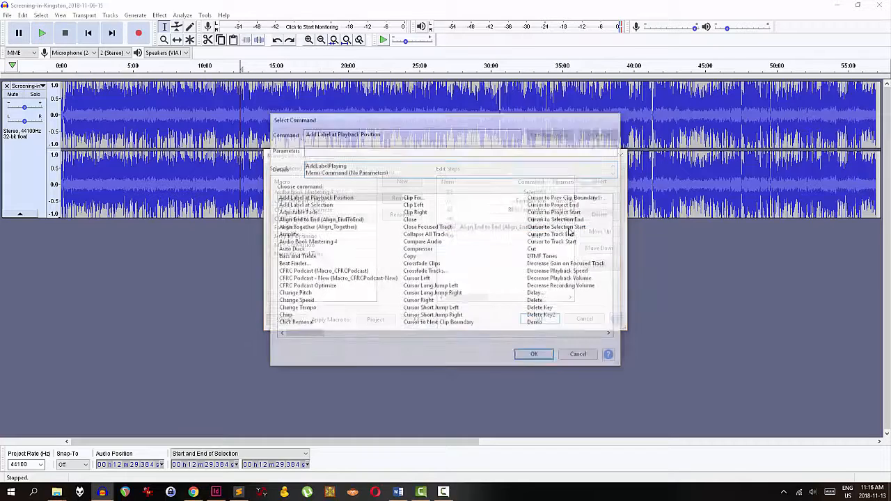
pyautogui.click(515, 334)
pyautogui.click(425, 308)
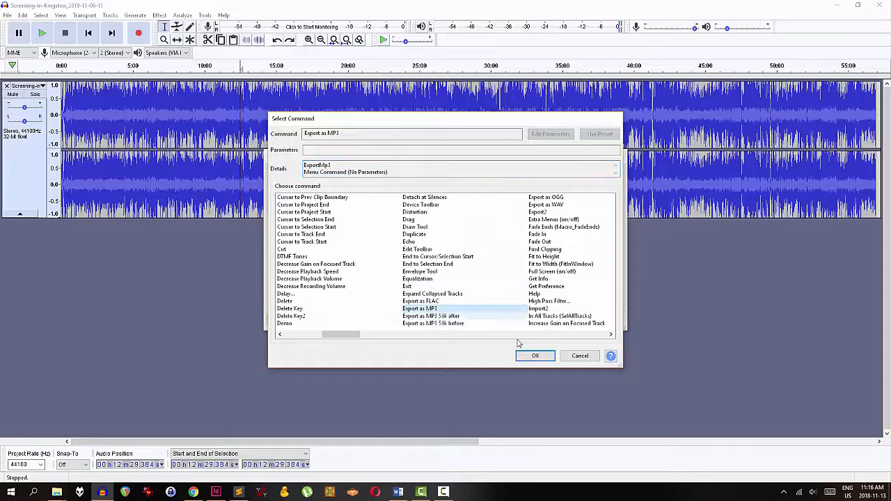
pyautogui.click(535, 356)
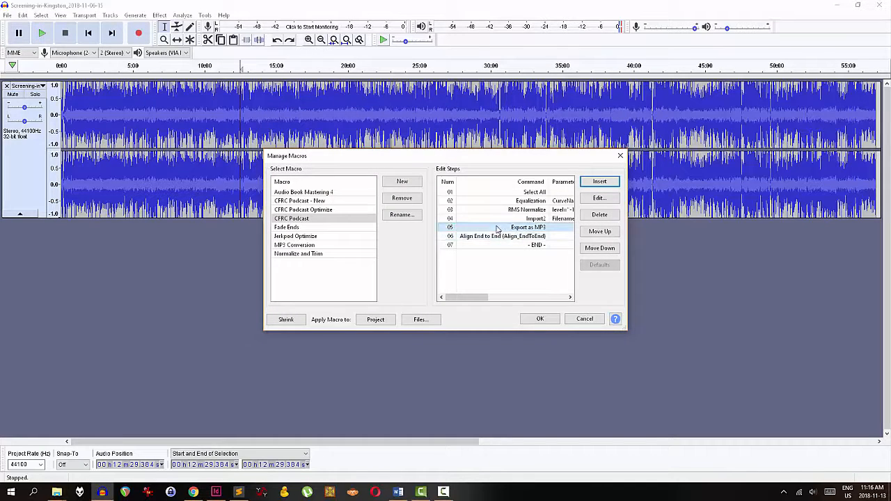
pyautogui.click(519, 228)
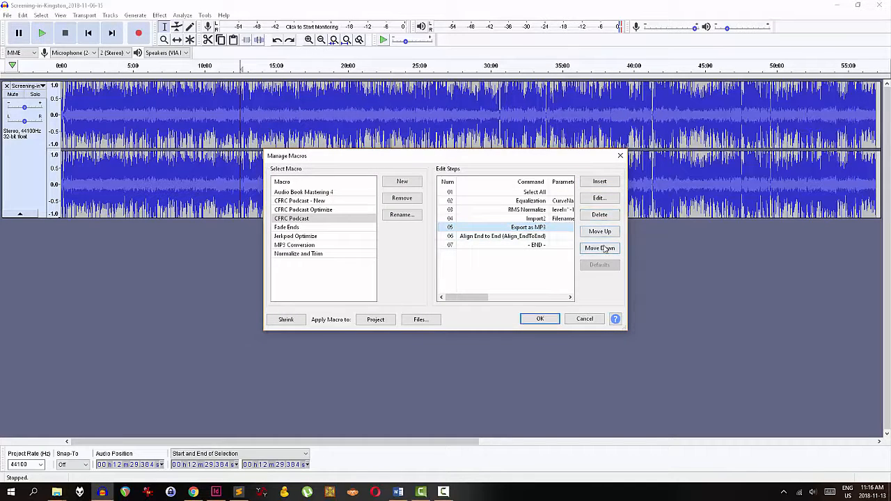
pyautogui.click(600, 248)
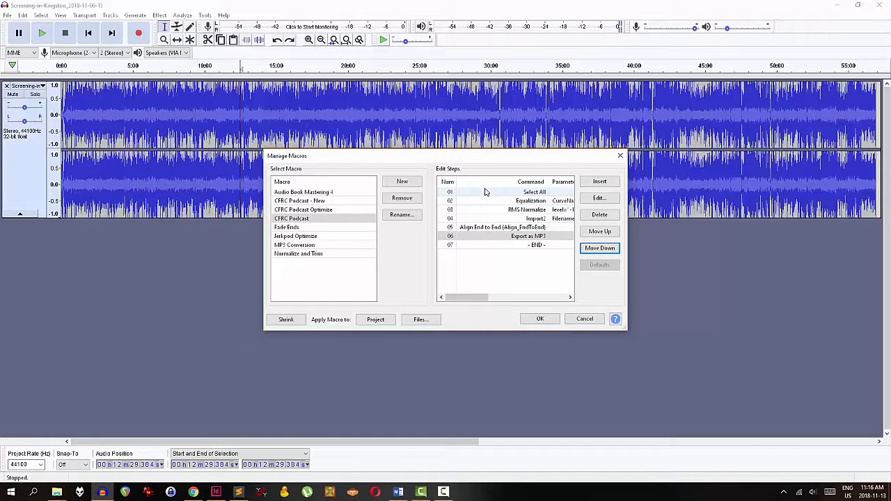